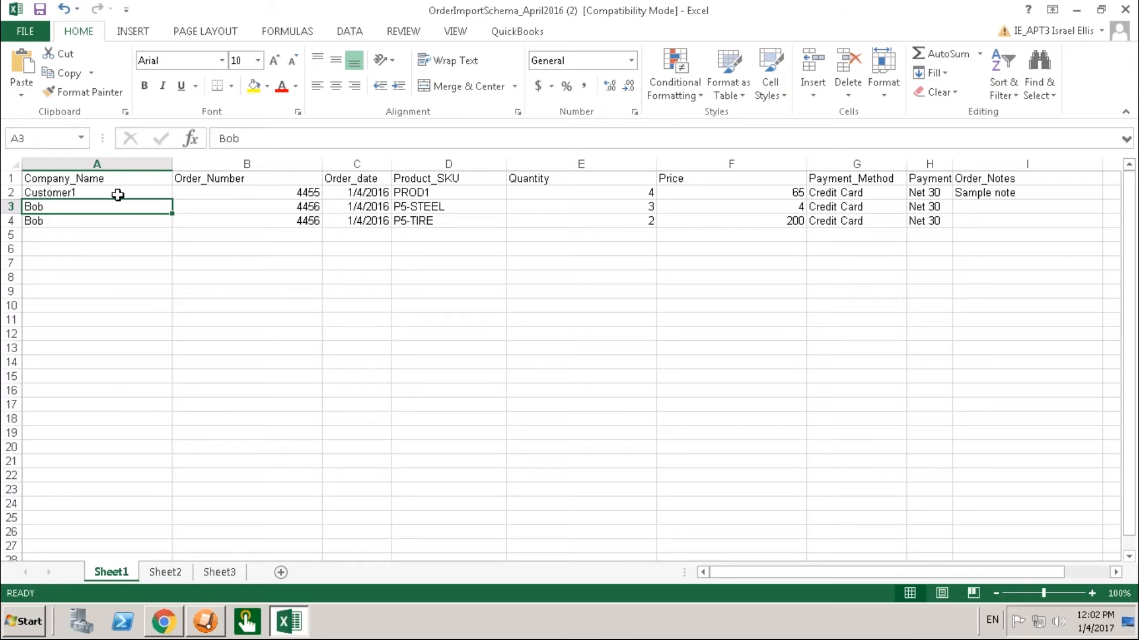
Compare the Order_Number values of the P5-STEEL and P5-TIRE rows in the order spreadsheet.
left_click(214, 211)
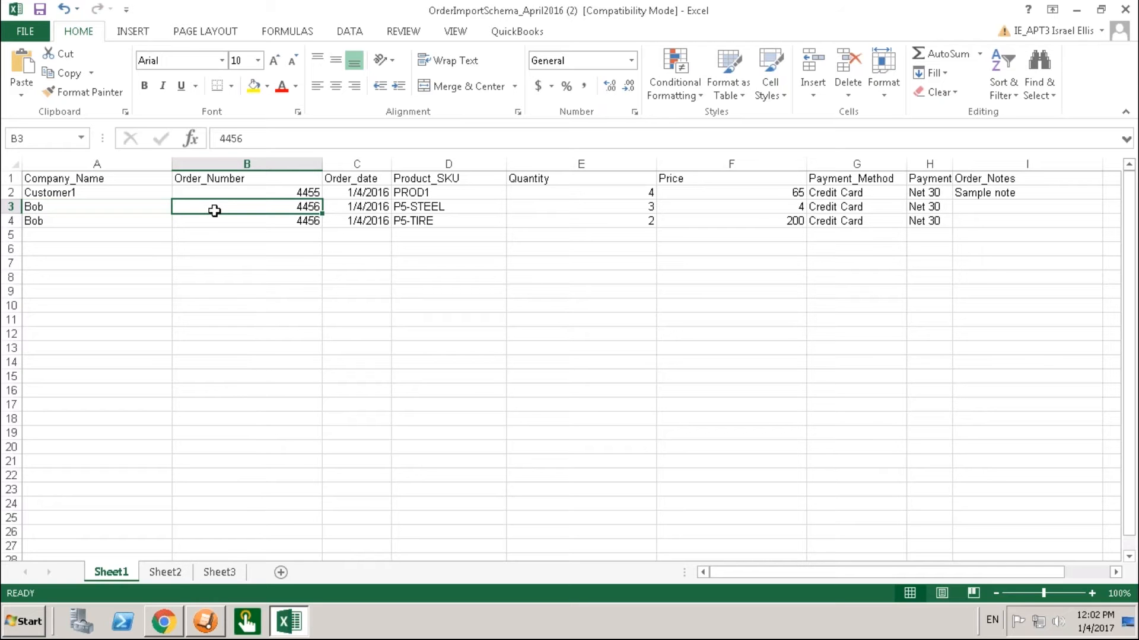
left_click(214, 220)
left_click(215, 207)
left_click(306, 220)
left_click(308, 207)
left_click(308, 221)
left_click(305, 207)
left_click(287, 219)
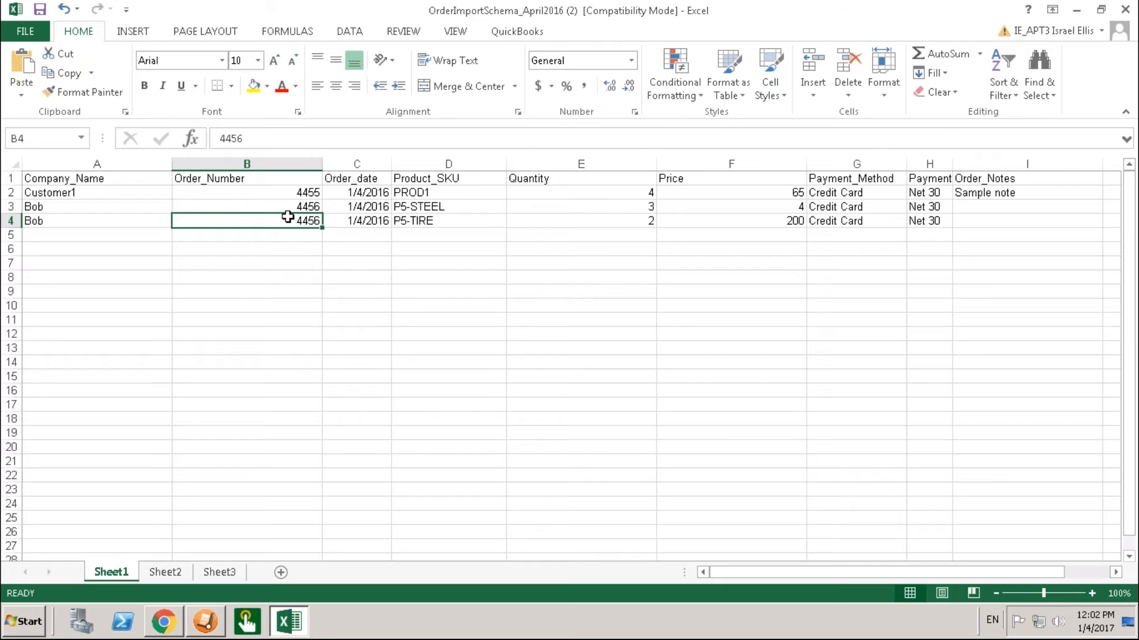
Review the company names, order number and date of the P5-STEEL row, and the order note in the PROD1 row.
left_click(59, 207)
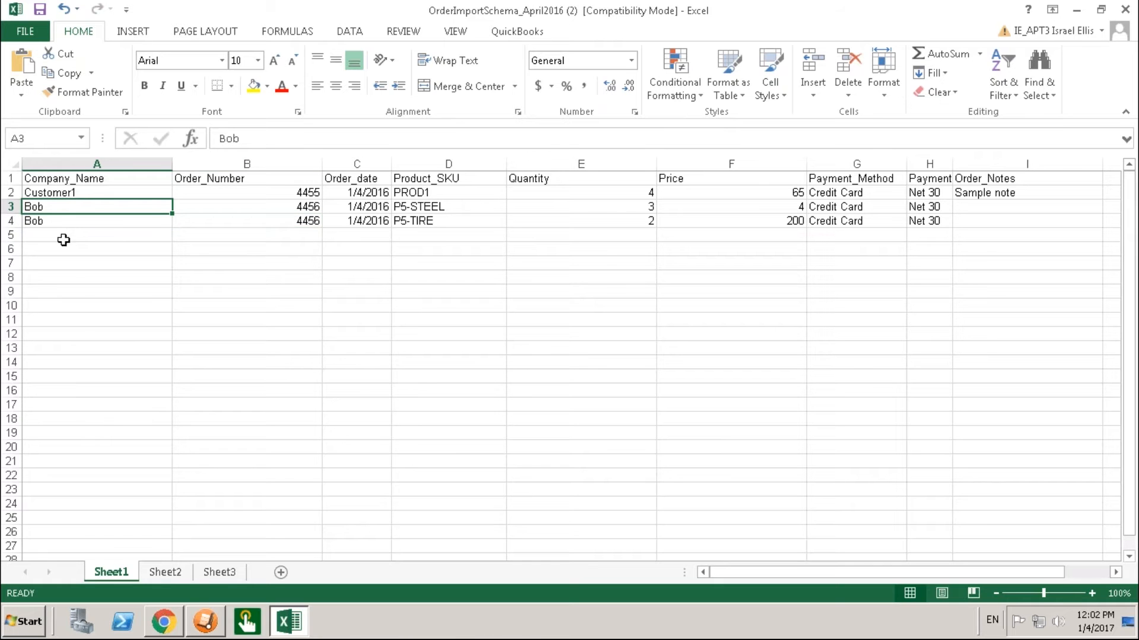
left_click(85, 197)
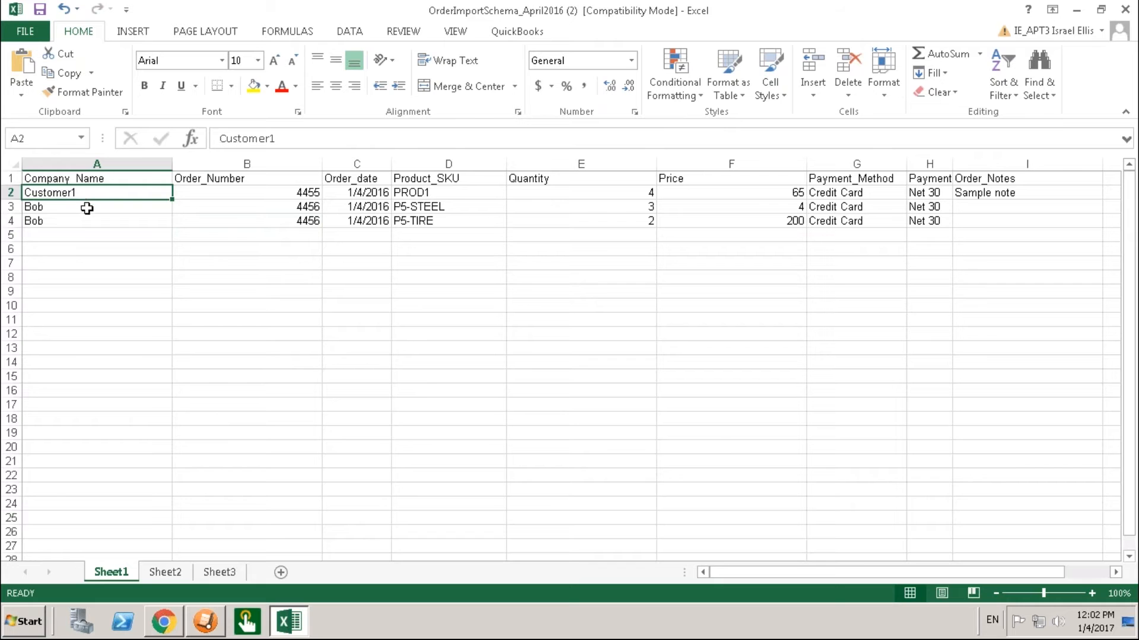
left_click(80, 220)
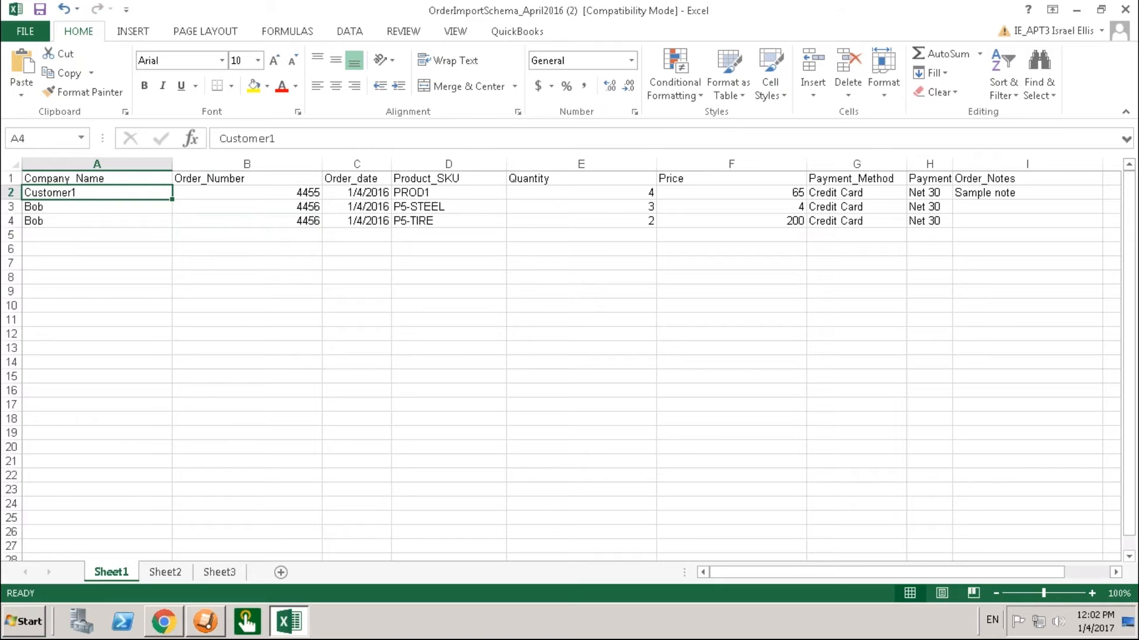
left_click(82, 208)
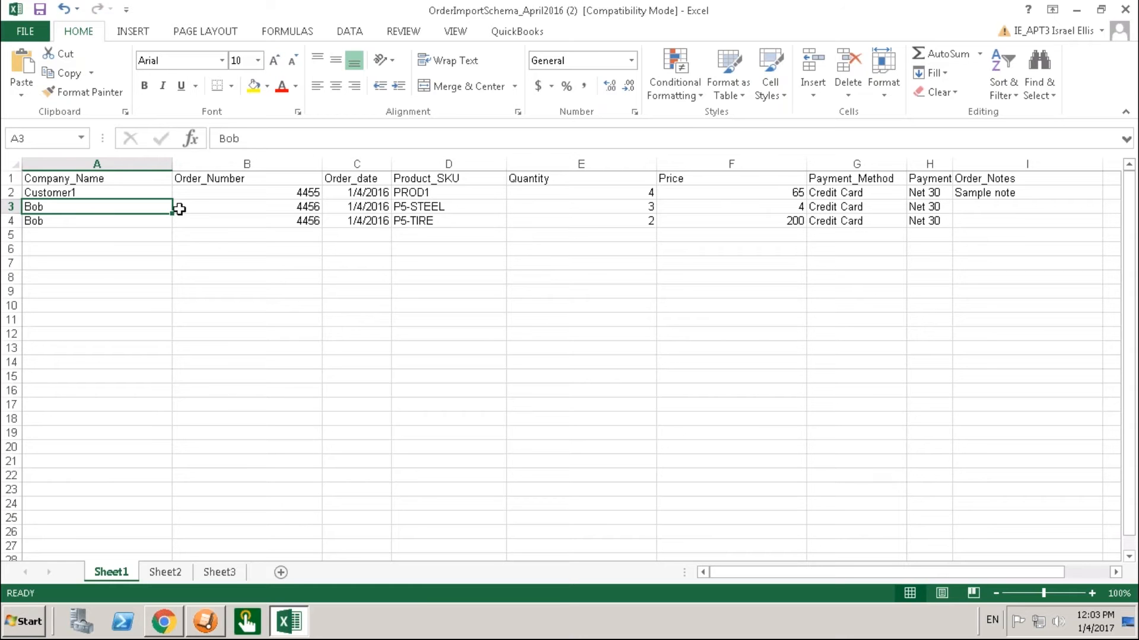
left_click(224, 208)
left_click(354, 206)
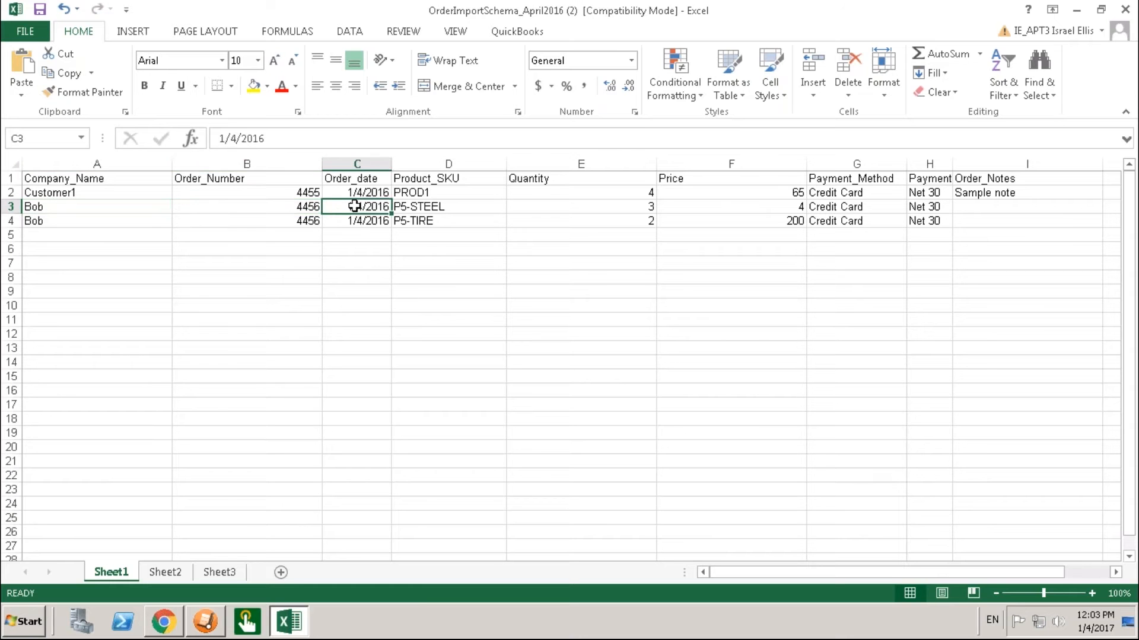
left_click(288, 207)
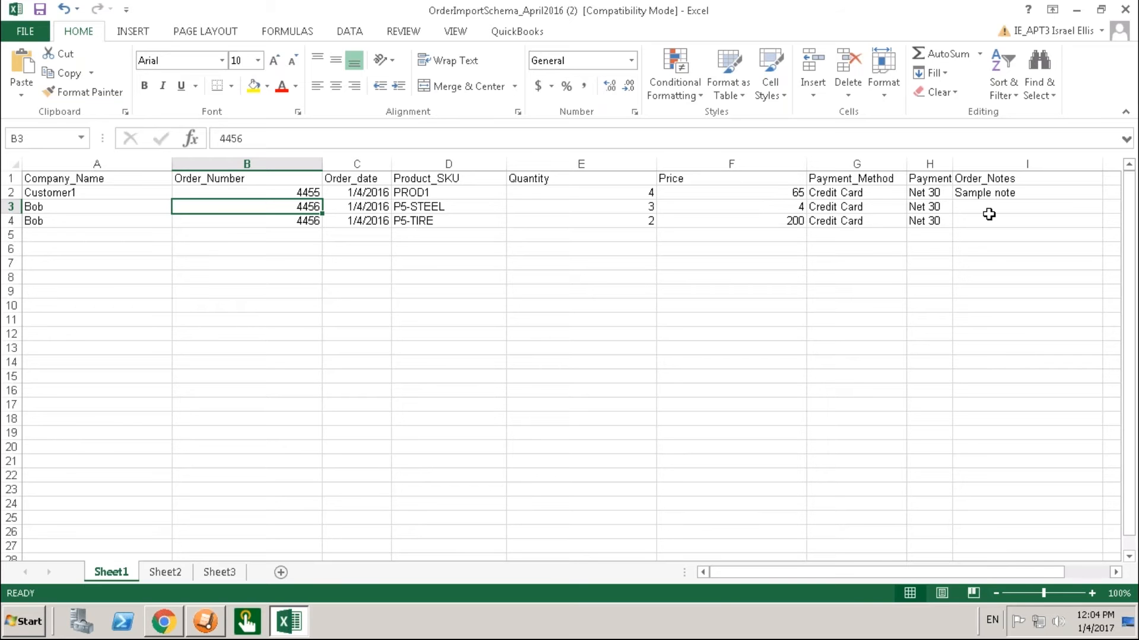
left_click(996, 193)
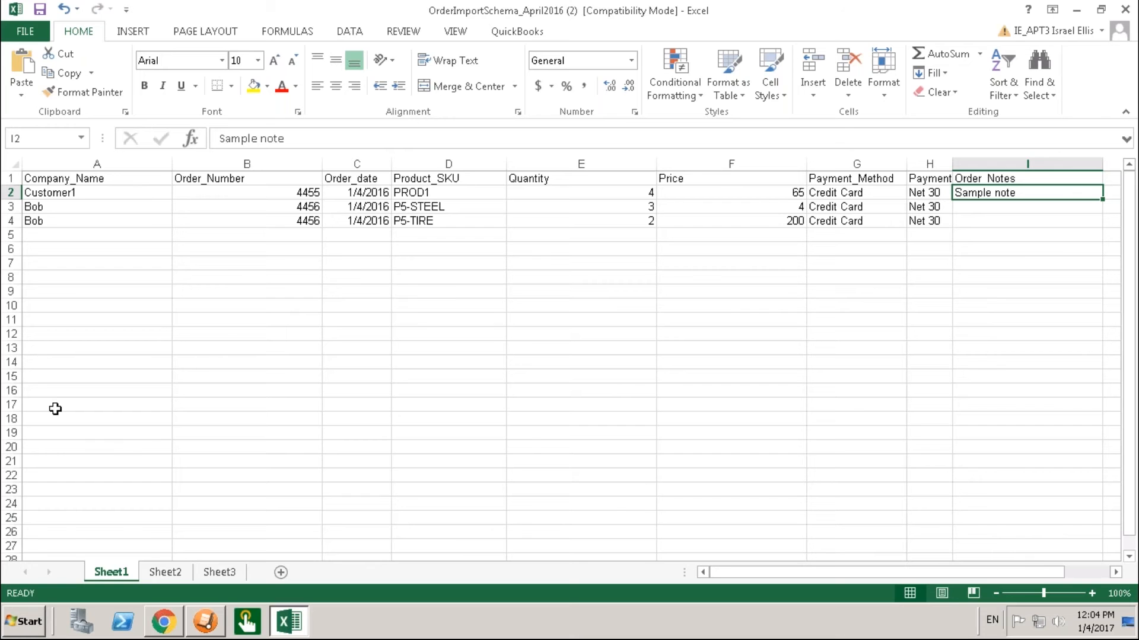
Switch to AdvancePro and load the order import tools from the admin utilities.
left_click(204, 623)
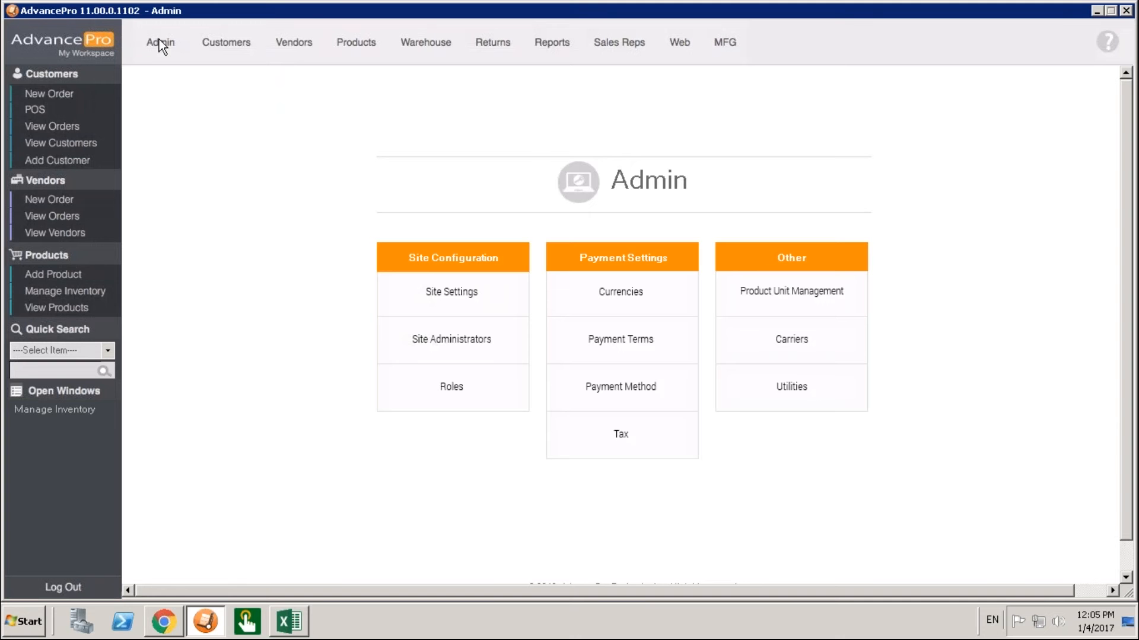
left_click(805, 399)
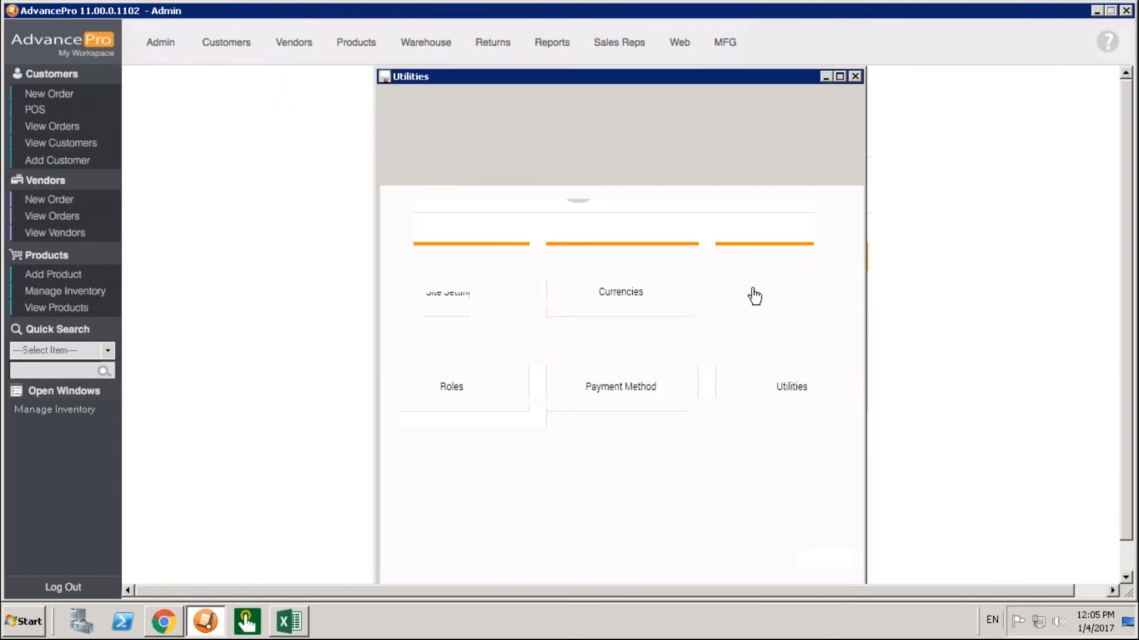
left_click(762, 92)
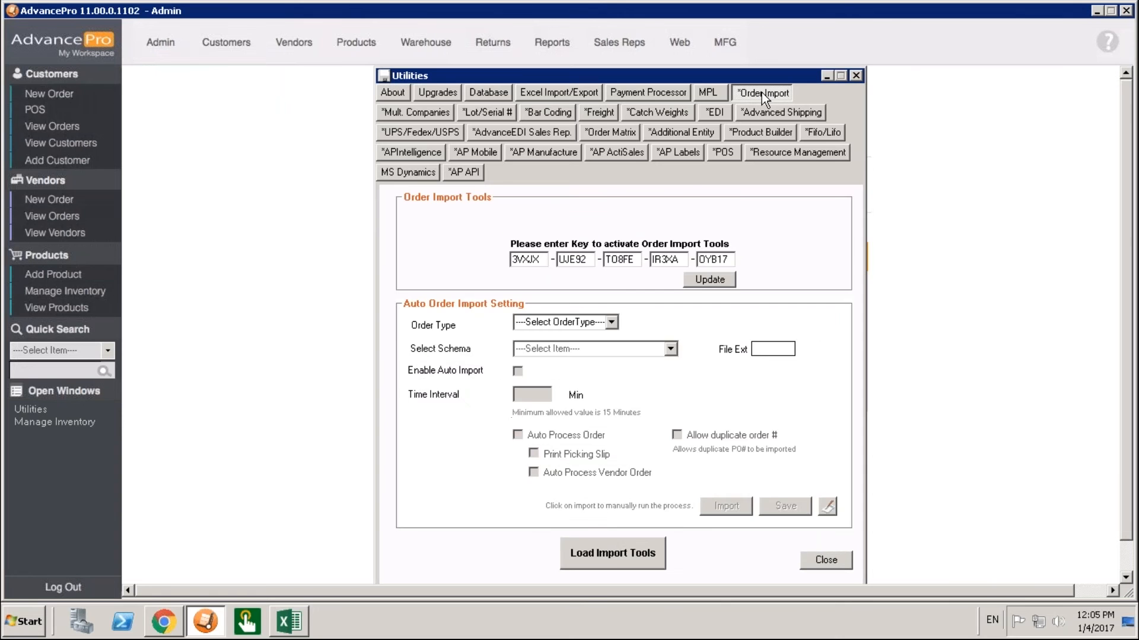
left_click(610, 553)
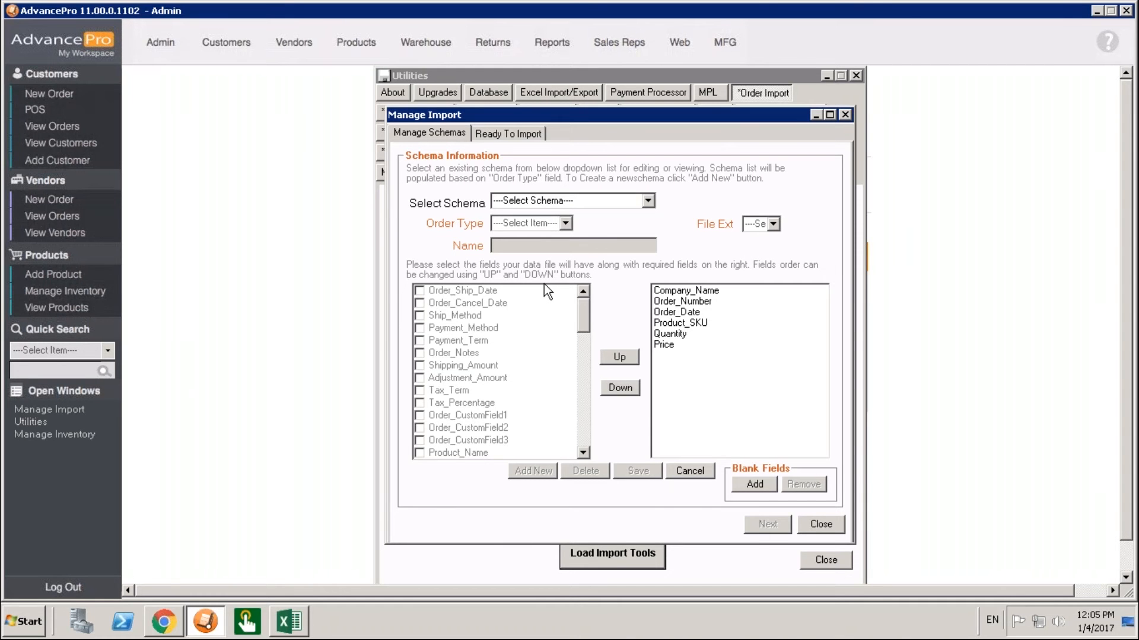
Check the column layout of the order spreadsheet in Excel and the existing import schemas in AdvancePro.
left_click(290, 624)
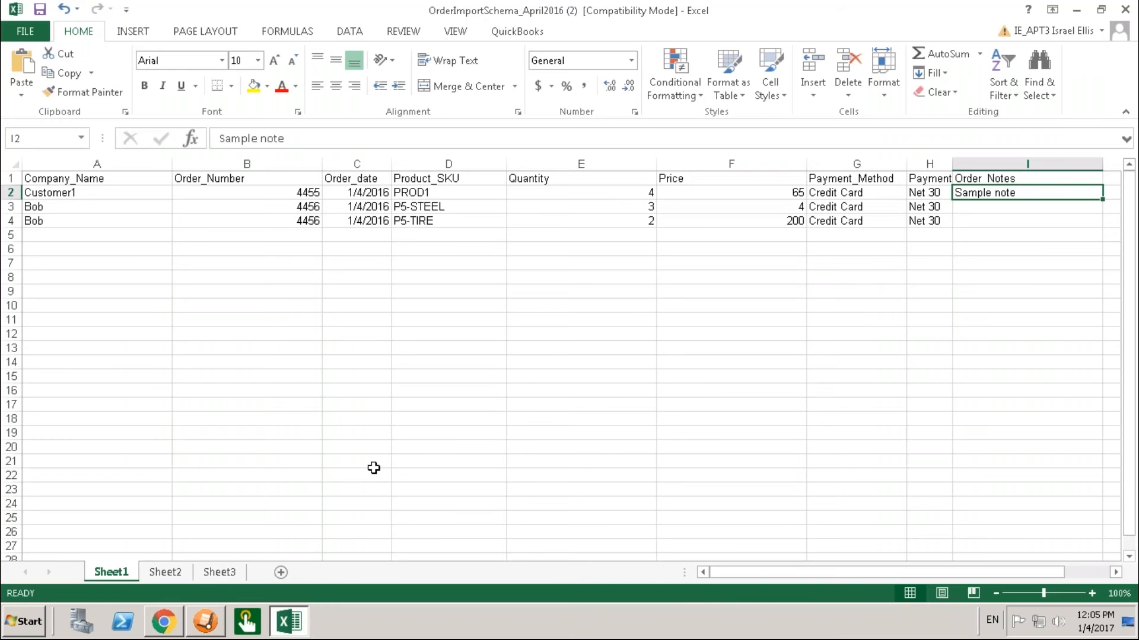
mouse_move(192, 626)
left_click(206, 623)
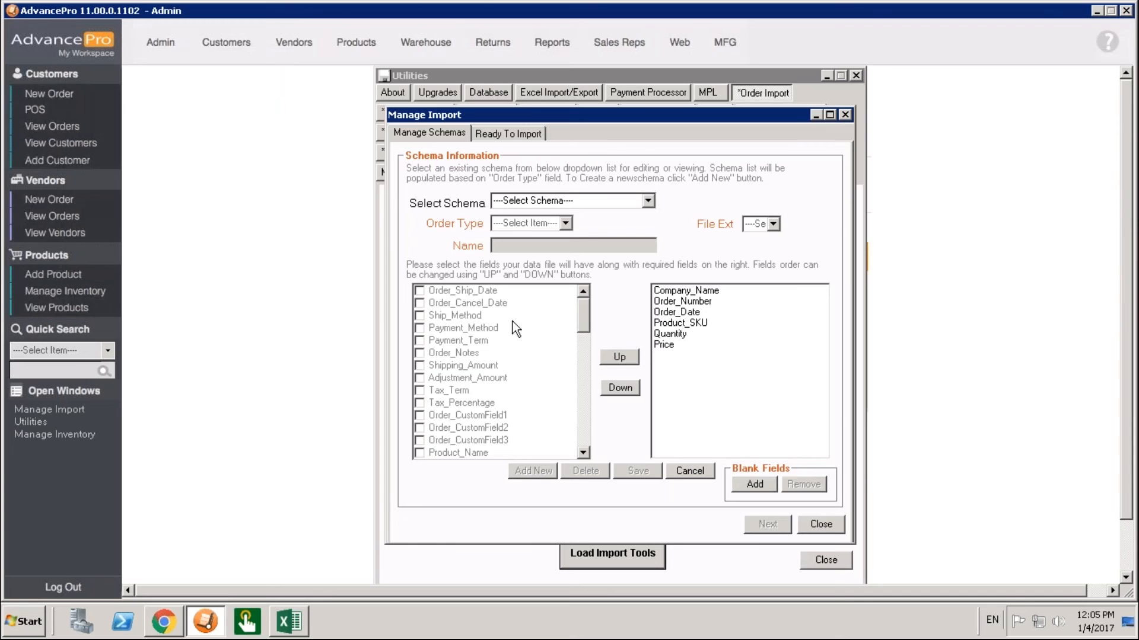
left_click(648, 202)
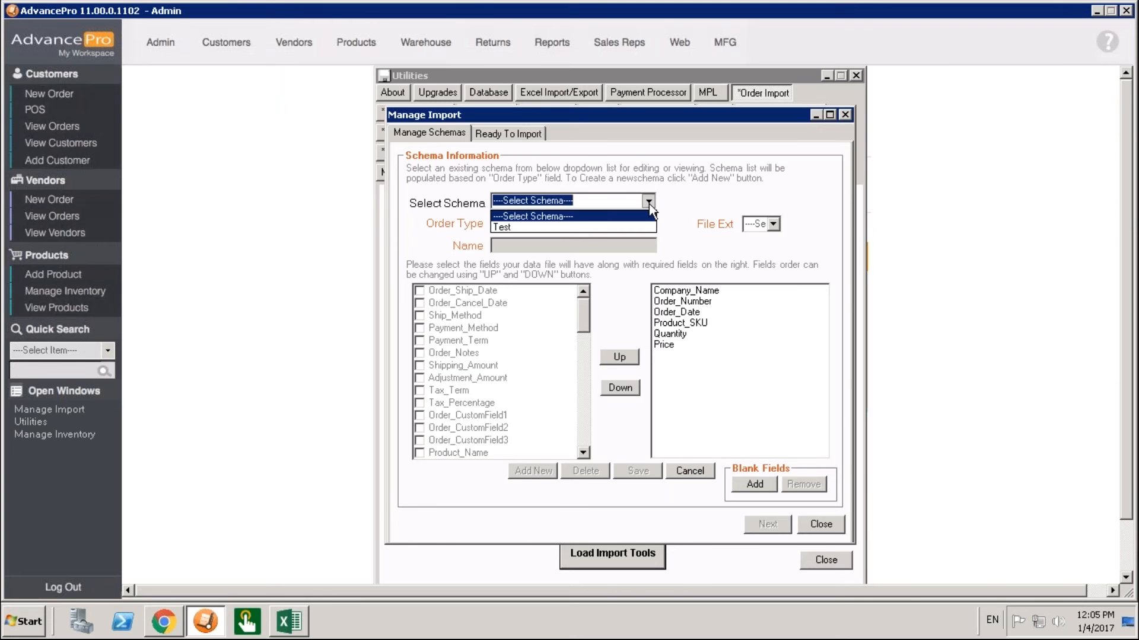
left_click(697, 204)
Set the order type to Customer and add the Payment_Term, Order_Notes and Adjustment_Amount fields to the schema.
left_click(571, 221)
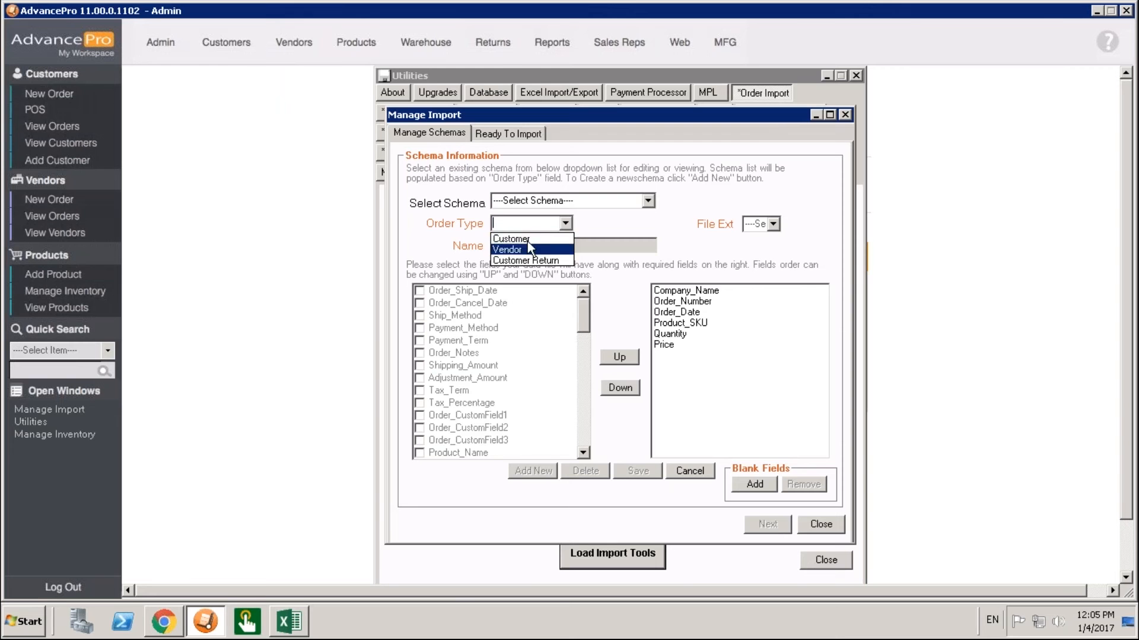
left_click(526, 238)
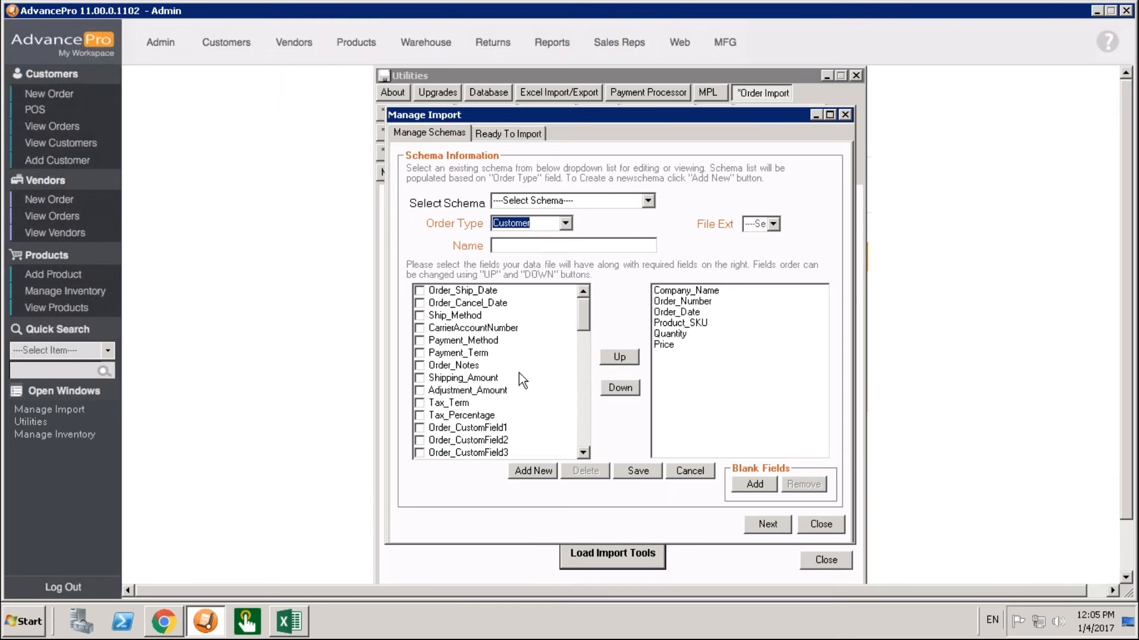
left_click(424, 352)
left_click(423, 365)
left_click(426, 391)
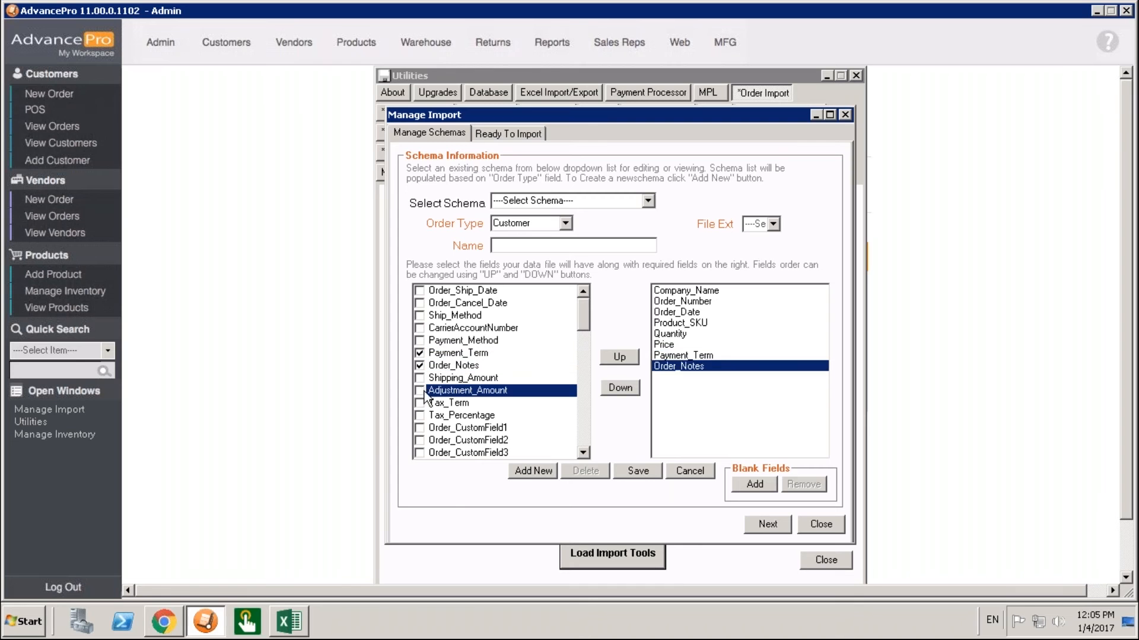
left_click(423, 391)
Move the Price field above Quantity in the schema's field order and return it below Quantity.
left_click(669, 346)
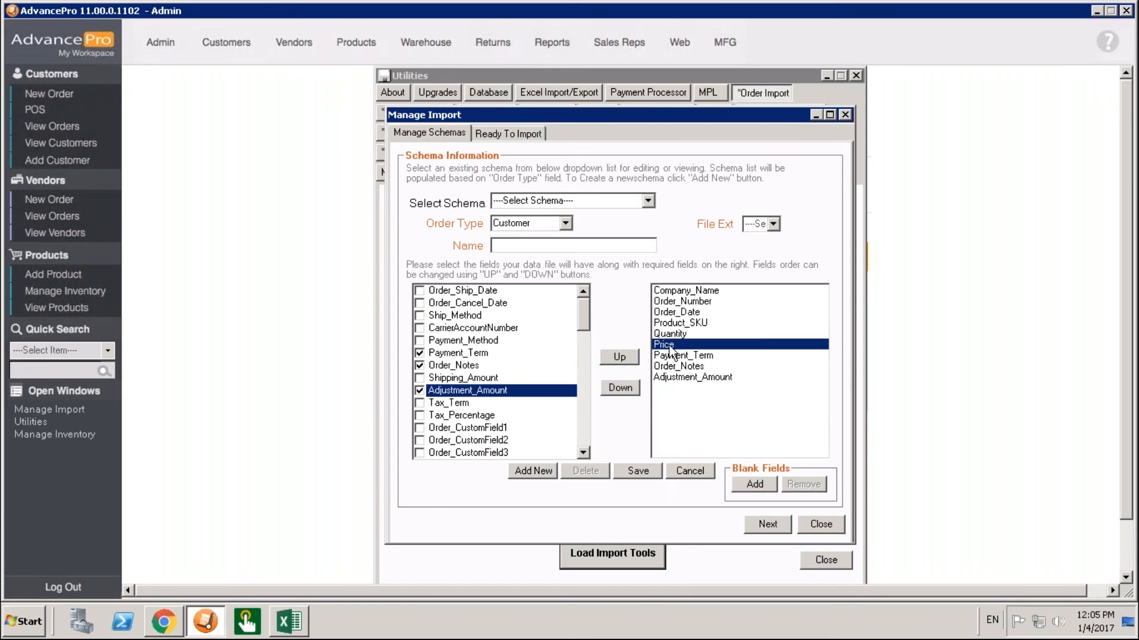
left_click(634, 357)
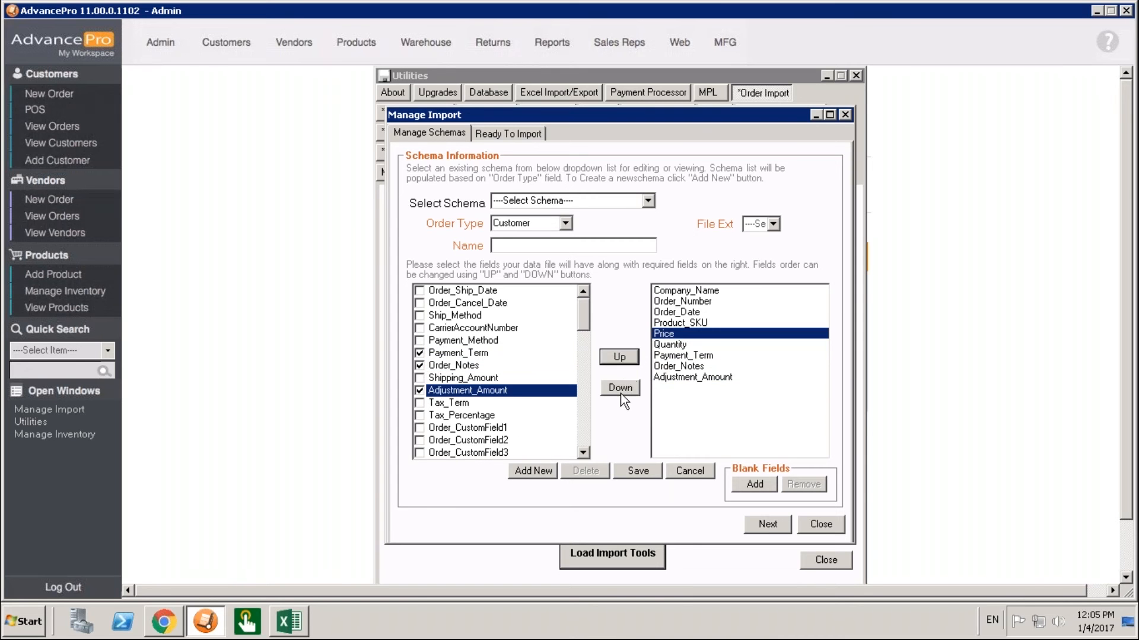
left_click(620, 392)
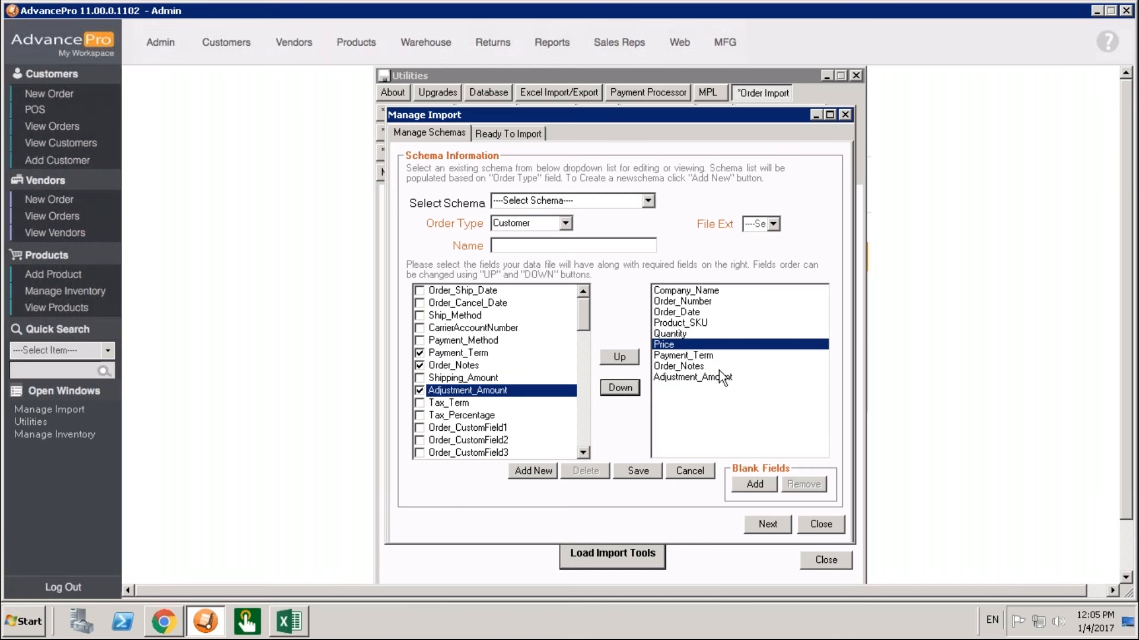
Check the spreadsheet columns in Excel, and load the Test schema in AdvancePro with the .xls file extension.
left_click(288, 624)
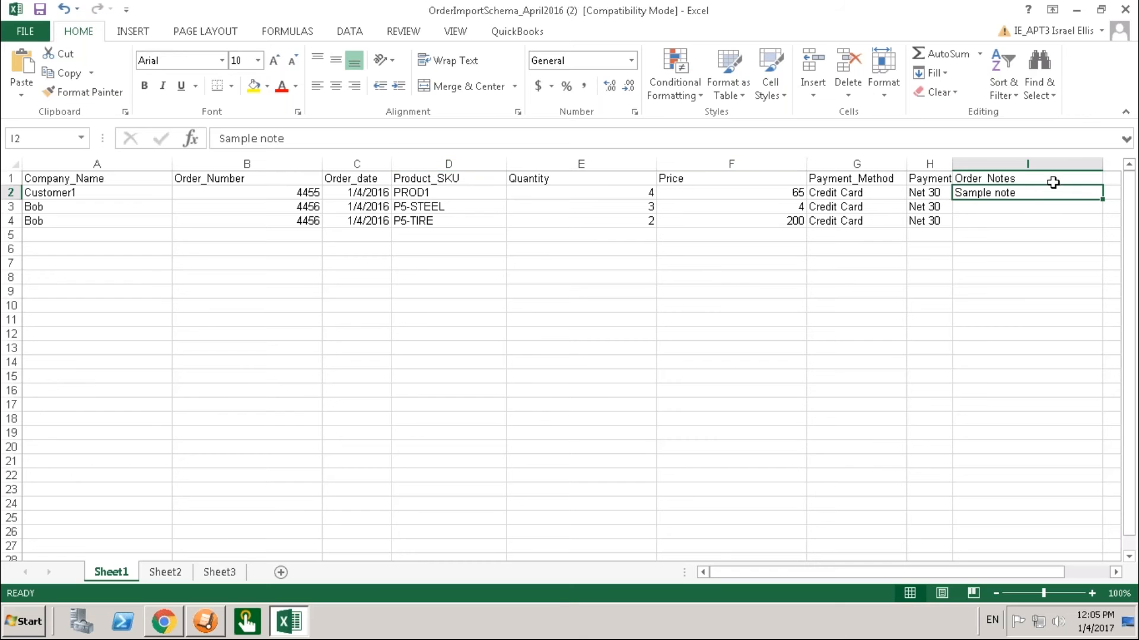
left_click(212, 631)
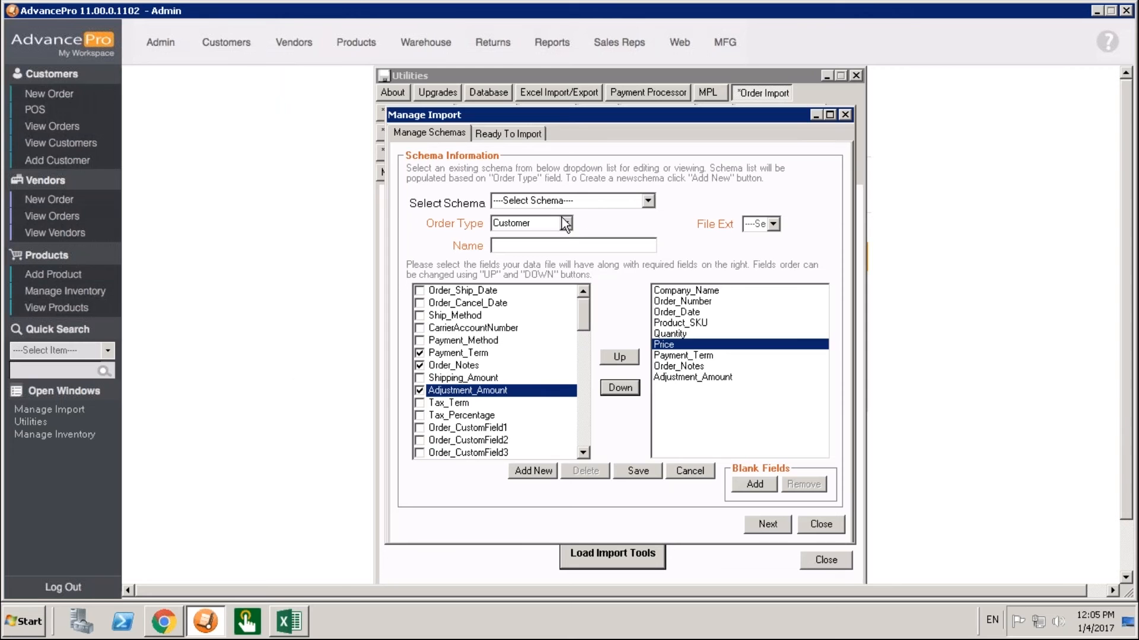
left_click(647, 201)
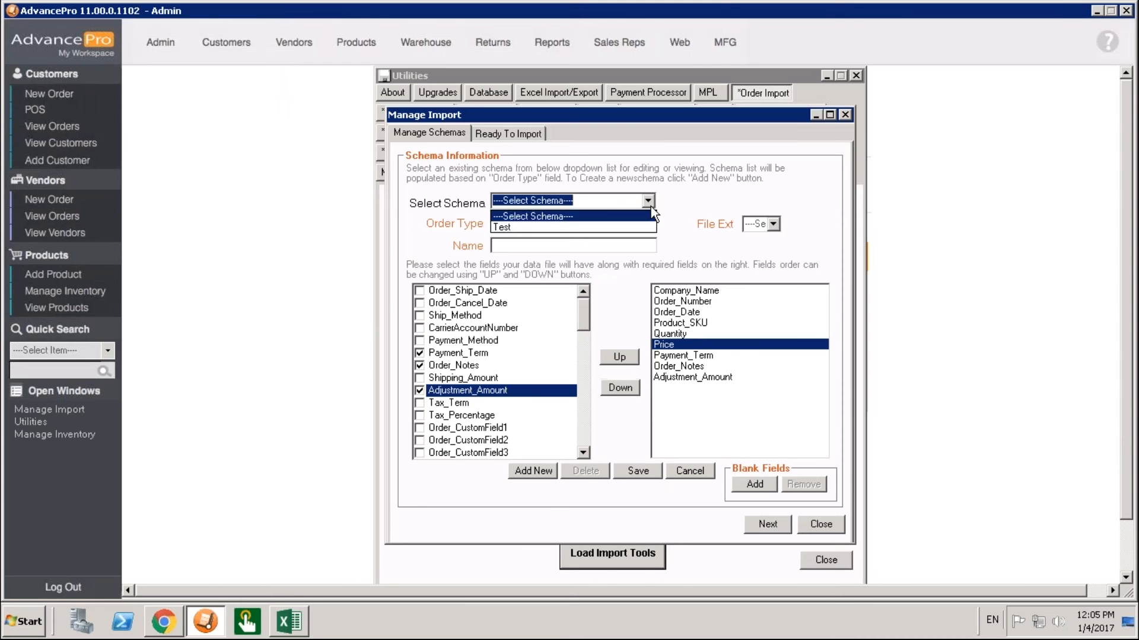
left_click(561, 227)
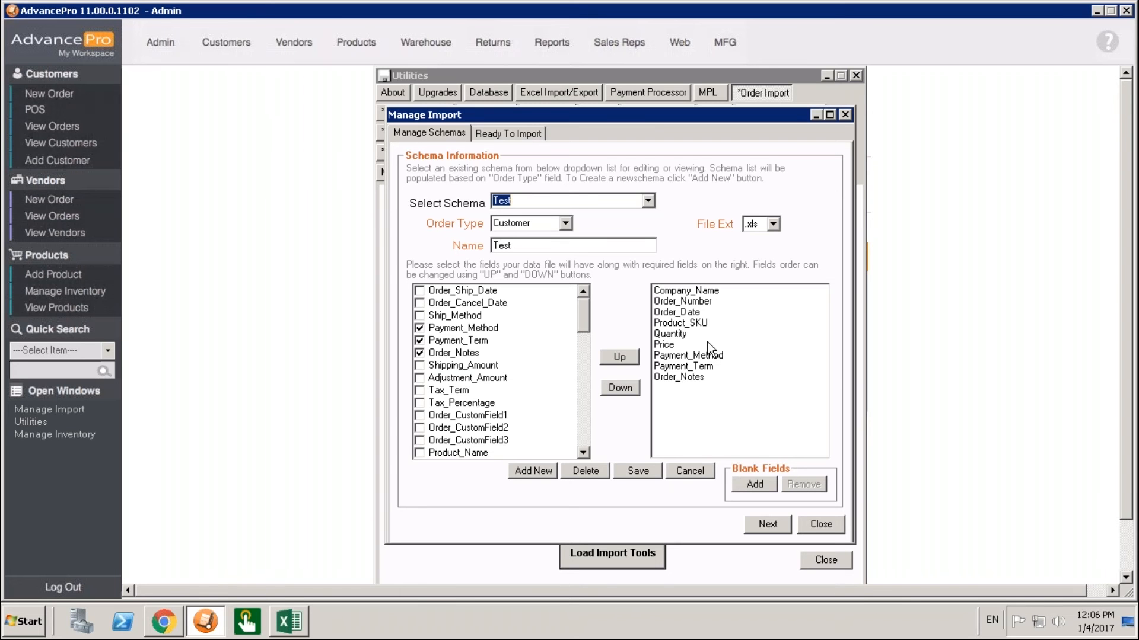
left_click(772, 228)
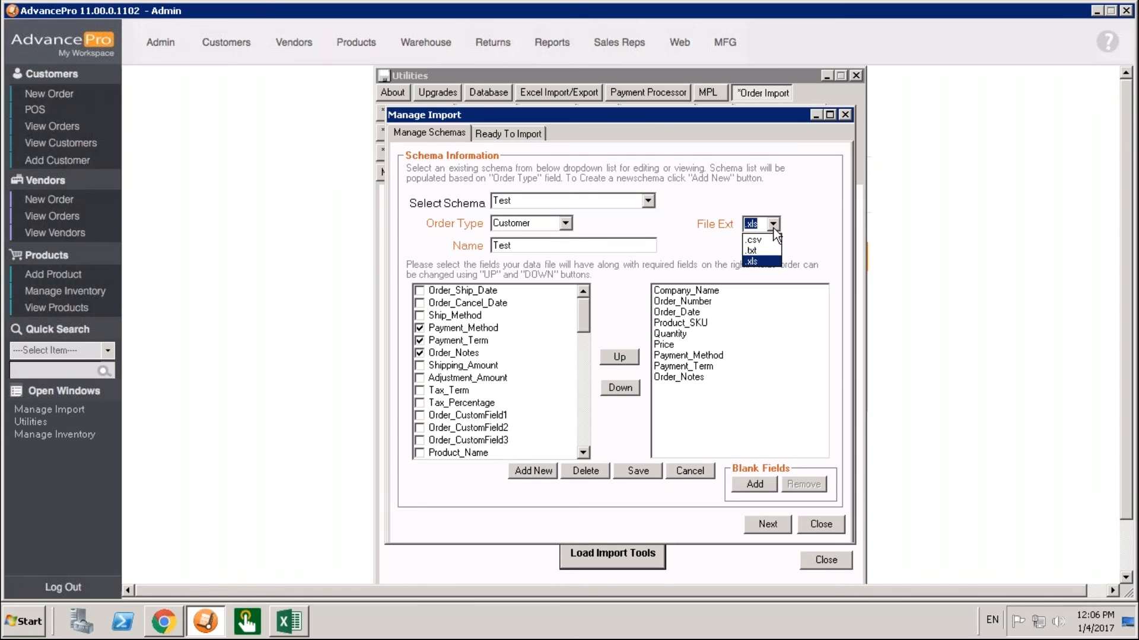
left_click(762, 262)
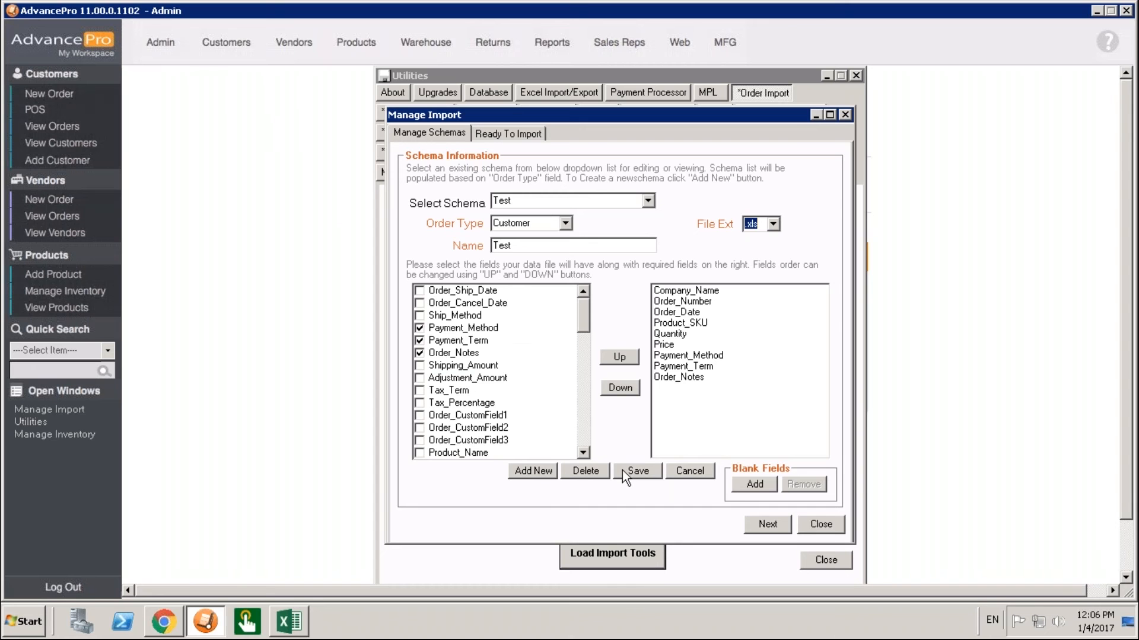
Choose OrderImportSchema_April2016 (2).xls from the desktop as the customer order import file and assign it the Test schema.
left_click(508, 134)
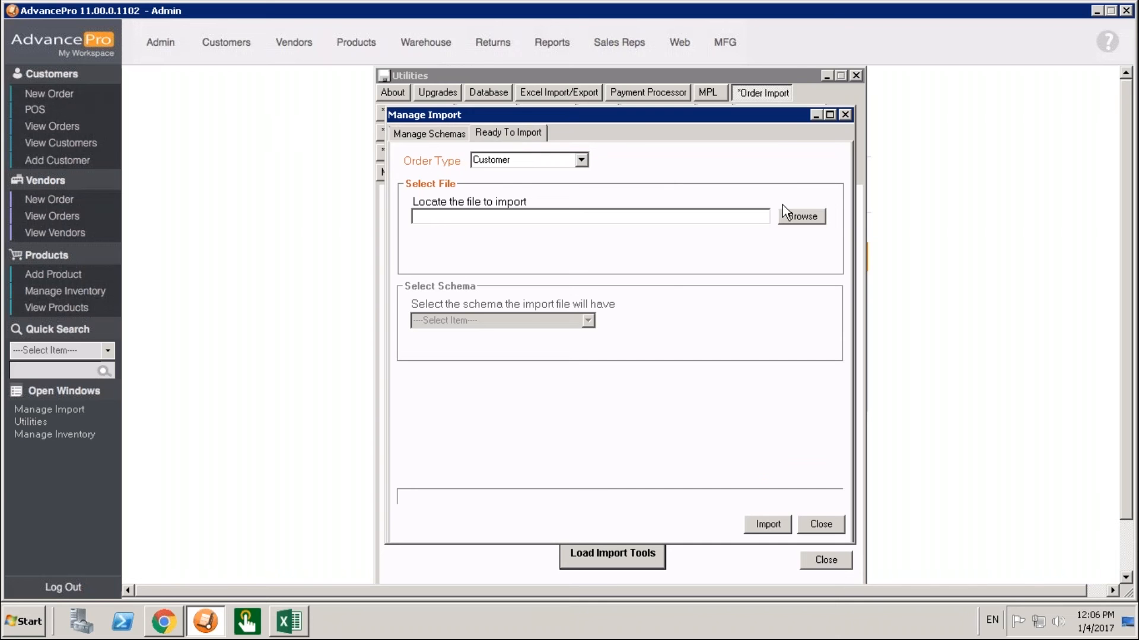
left_click(802, 216)
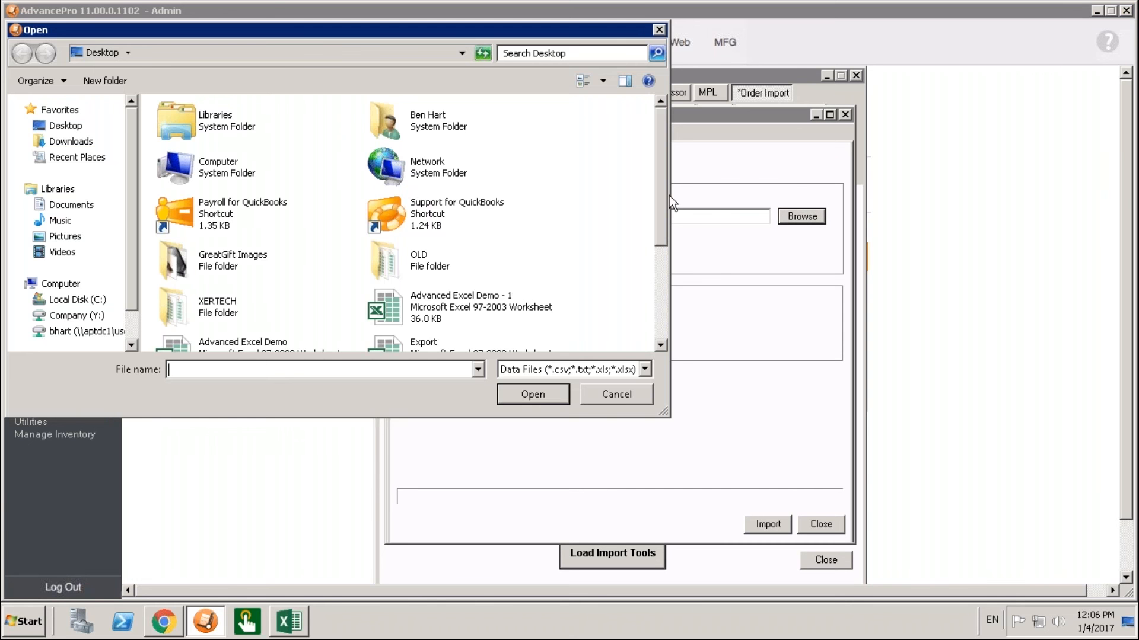
left_click_drag(660, 201, 667, 328)
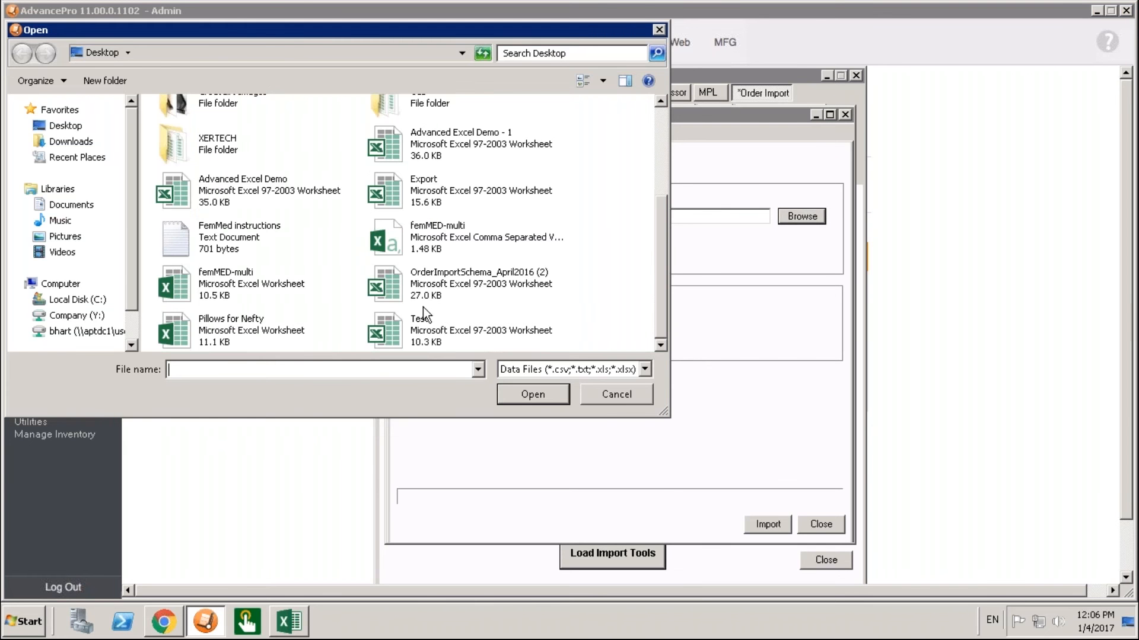
left_click(441, 287)
left_click(538, 397)
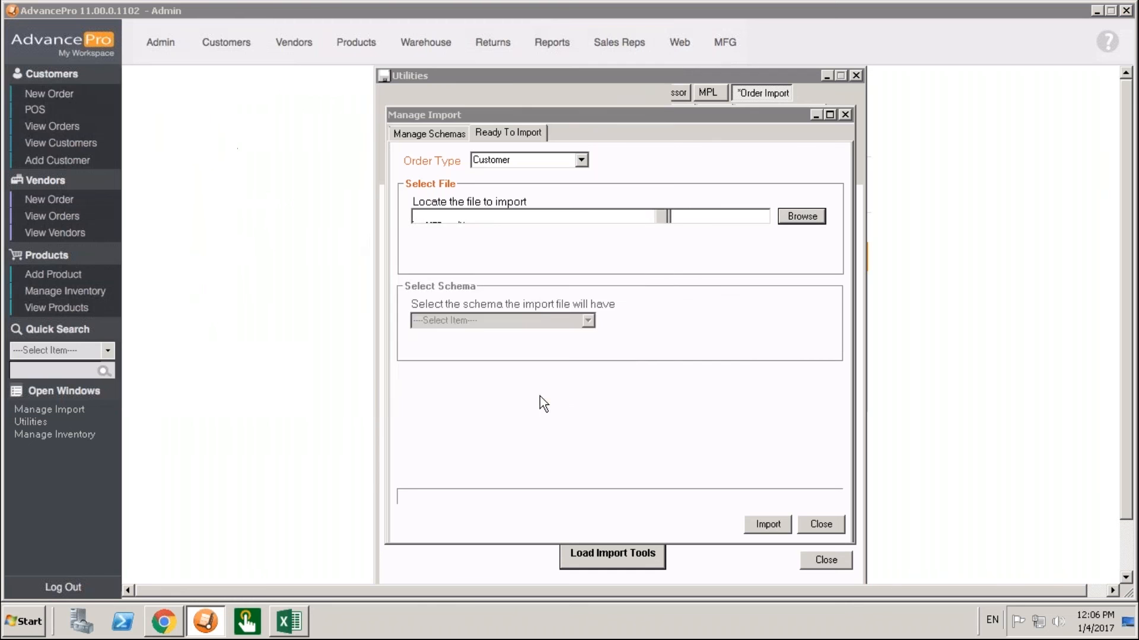
left_click(704, 364)
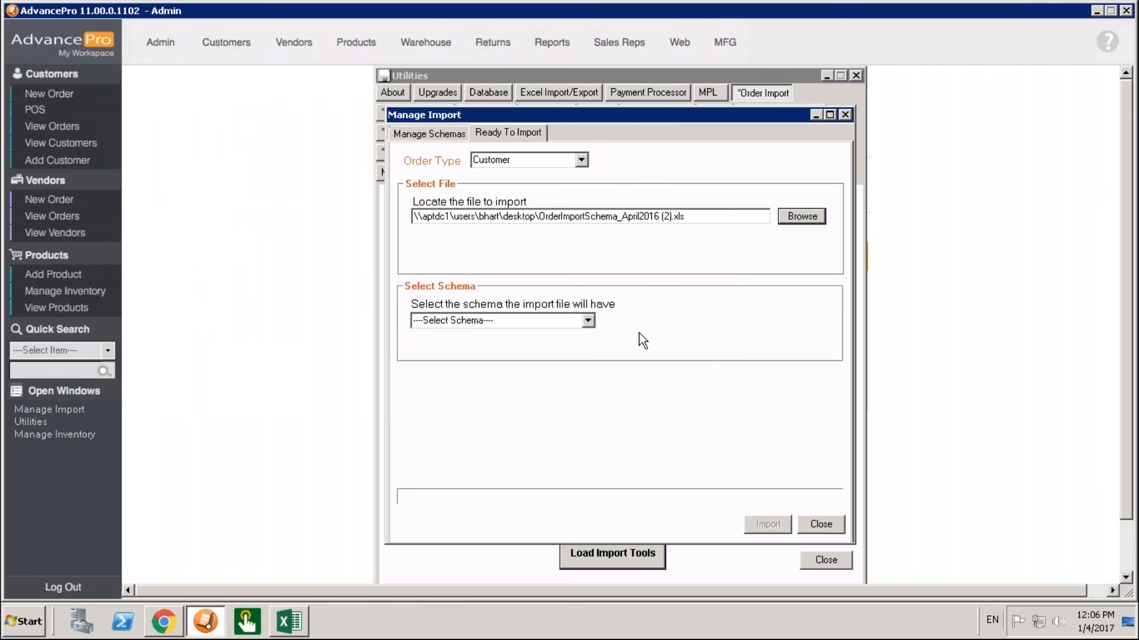
left_click(590, 321)
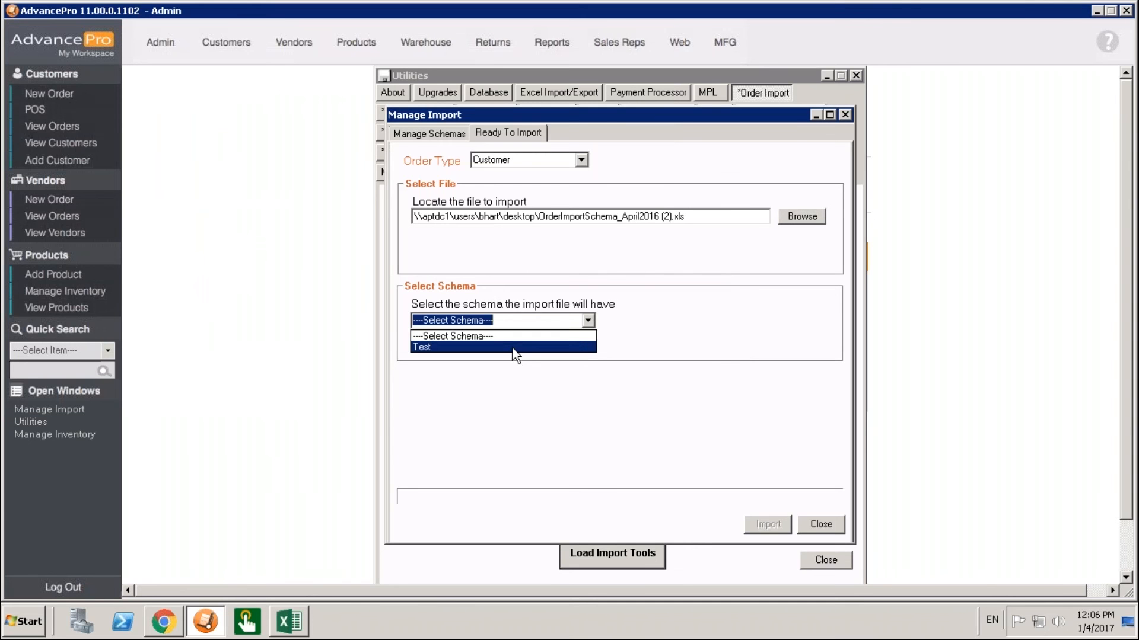
left_click(513, 348)
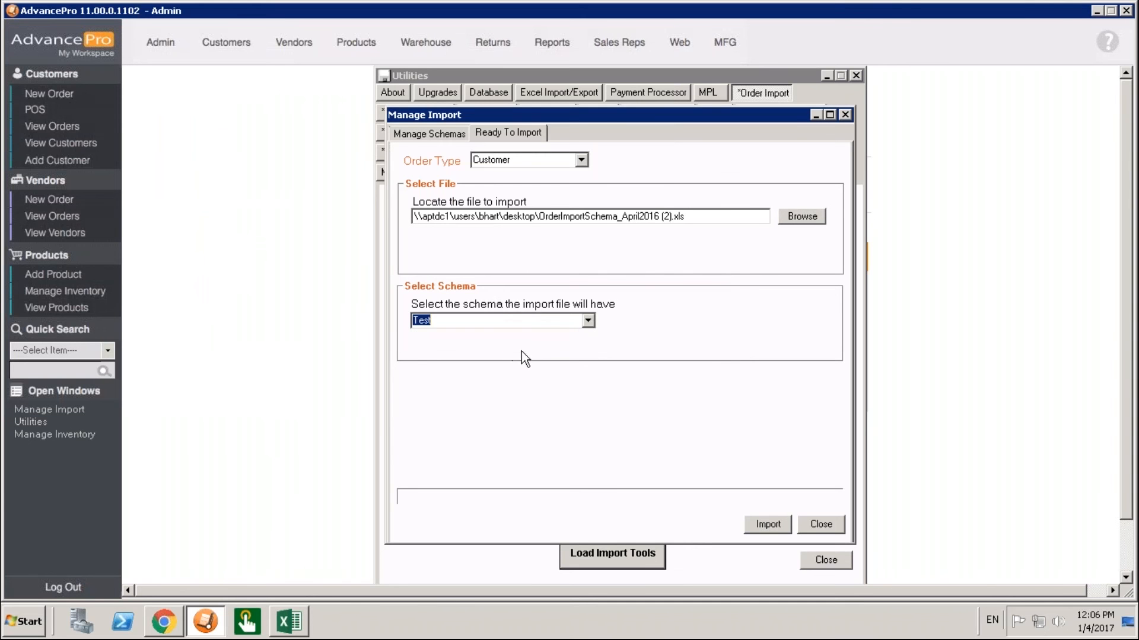
Start the customer order import and review the second order's product and address details in the import preview.
left_click(768, 525)
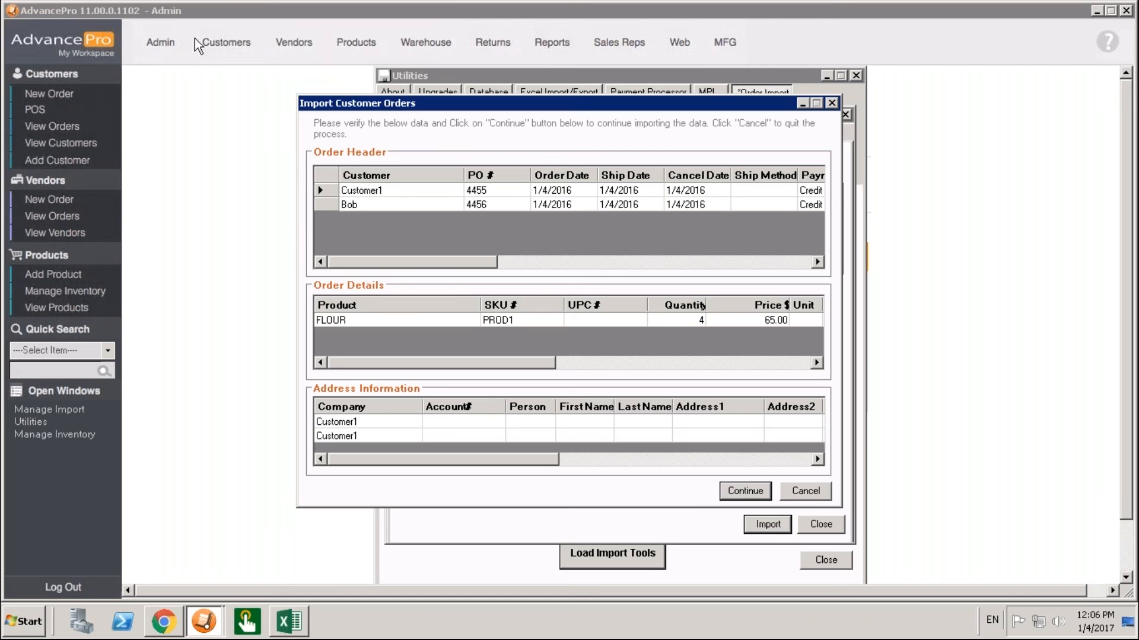
left_click(346, 207)
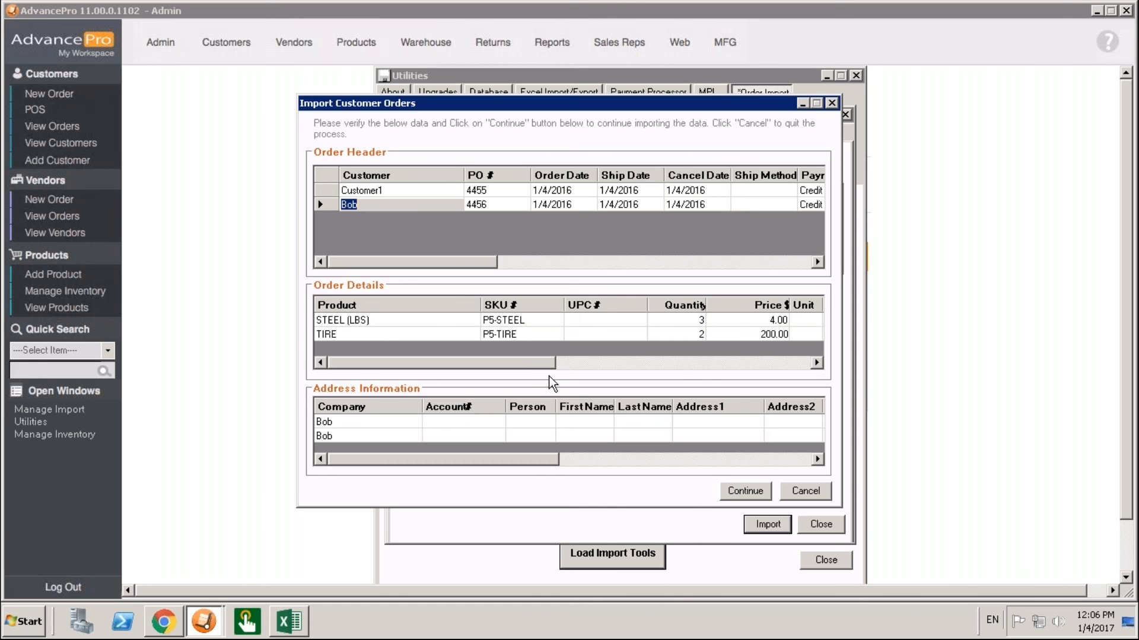
left_click_drag(551, 363, 374, 436)
left_click_drag(534, 462, 414, 474)
Complete the import of the previewed orders and close the Manage Import and Utilities windows.
left_click(743, 491)
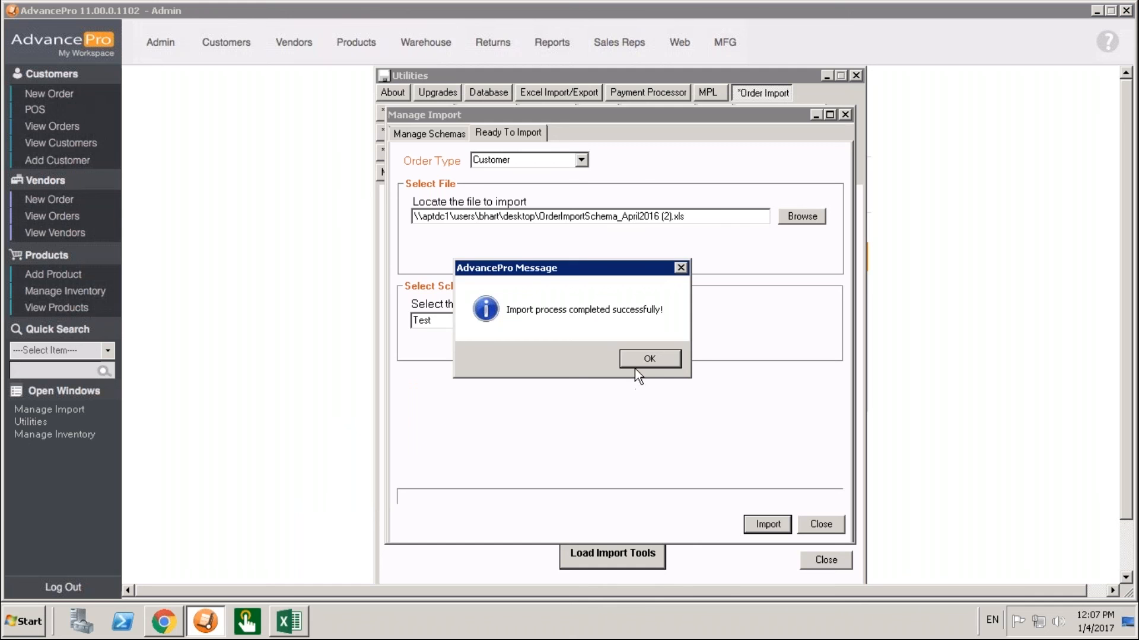
left_click(646, 359)
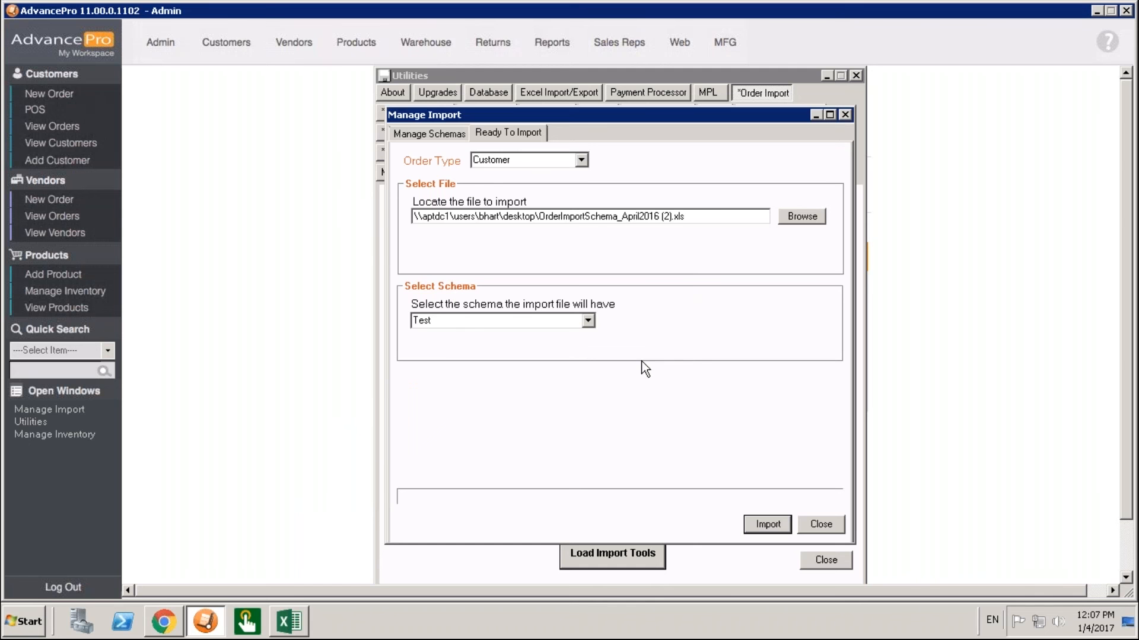
left_click(815, 516)
left_click(817, 562)
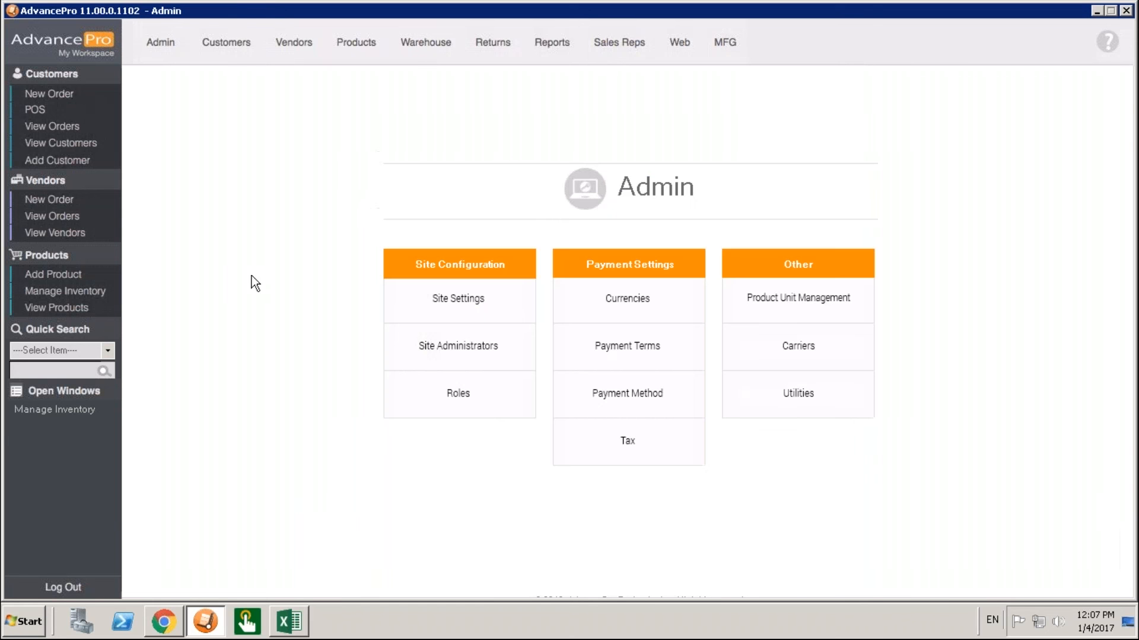
Open the list of all customer orders and show orders of every status.
left_click(77, 126)
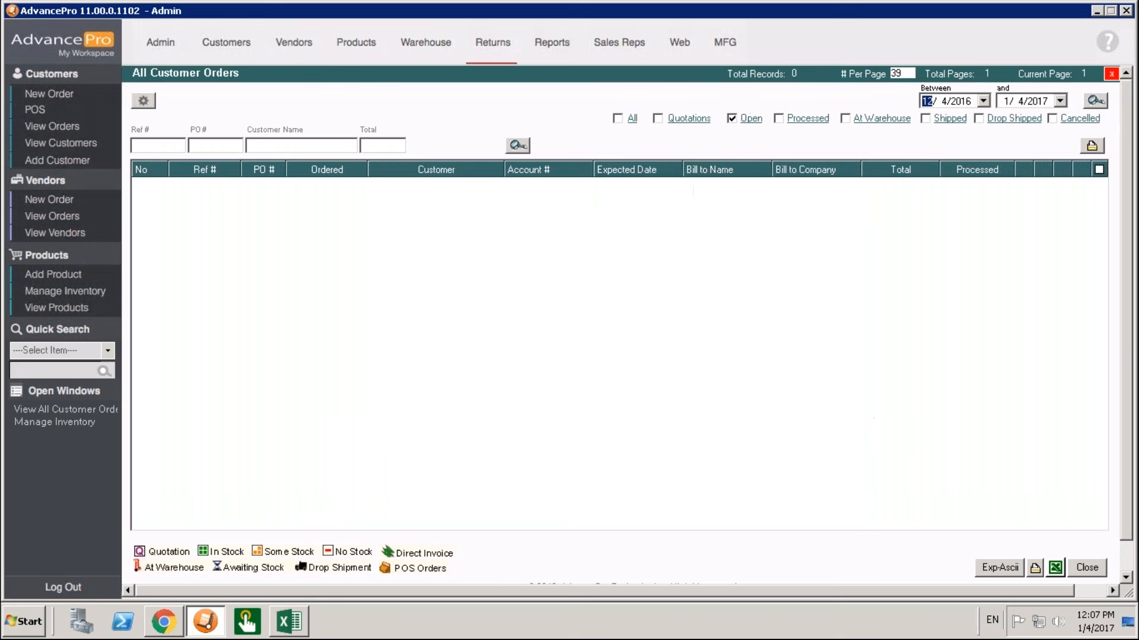
left_click(743, 120)
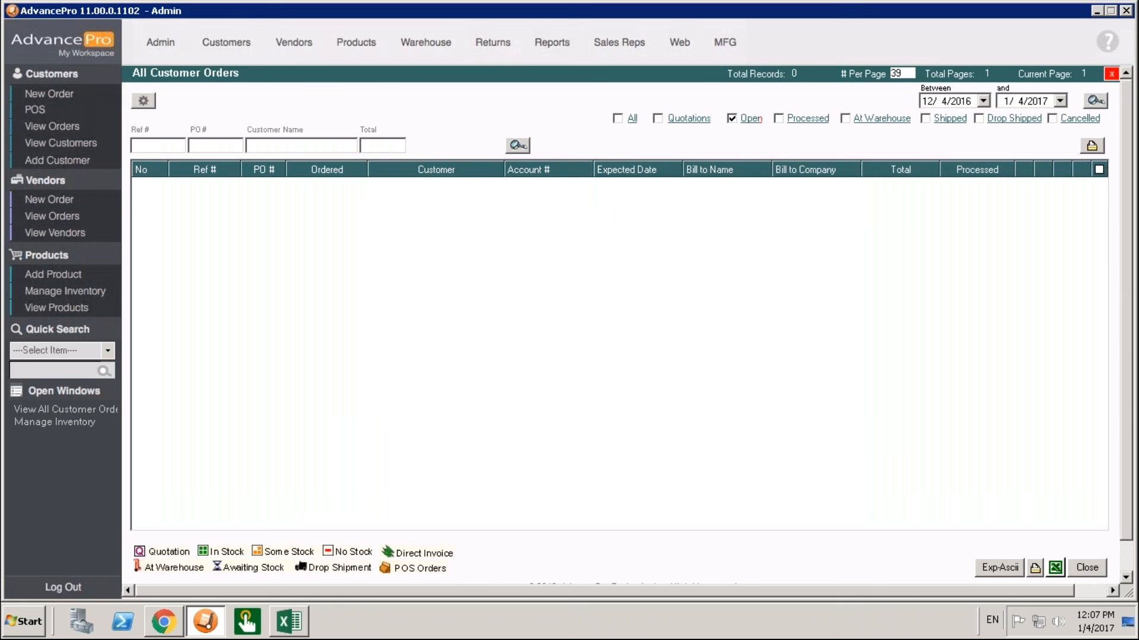
left_click(632, 118)
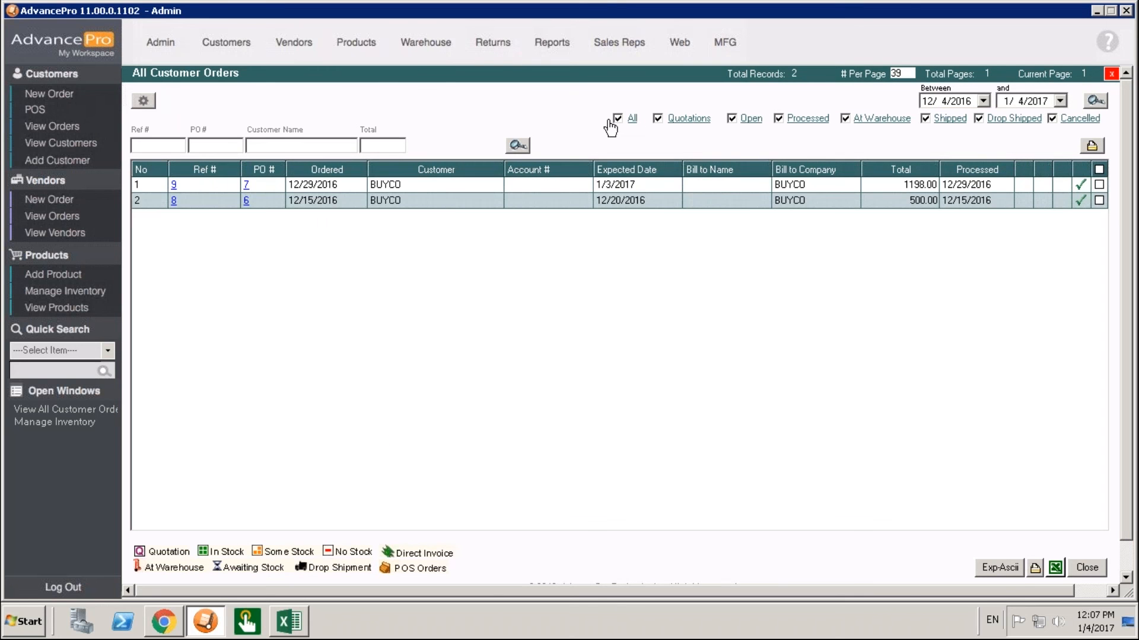
Set Ordered as the default date in the column settings of the customer orders list.
left_click(144, 100)
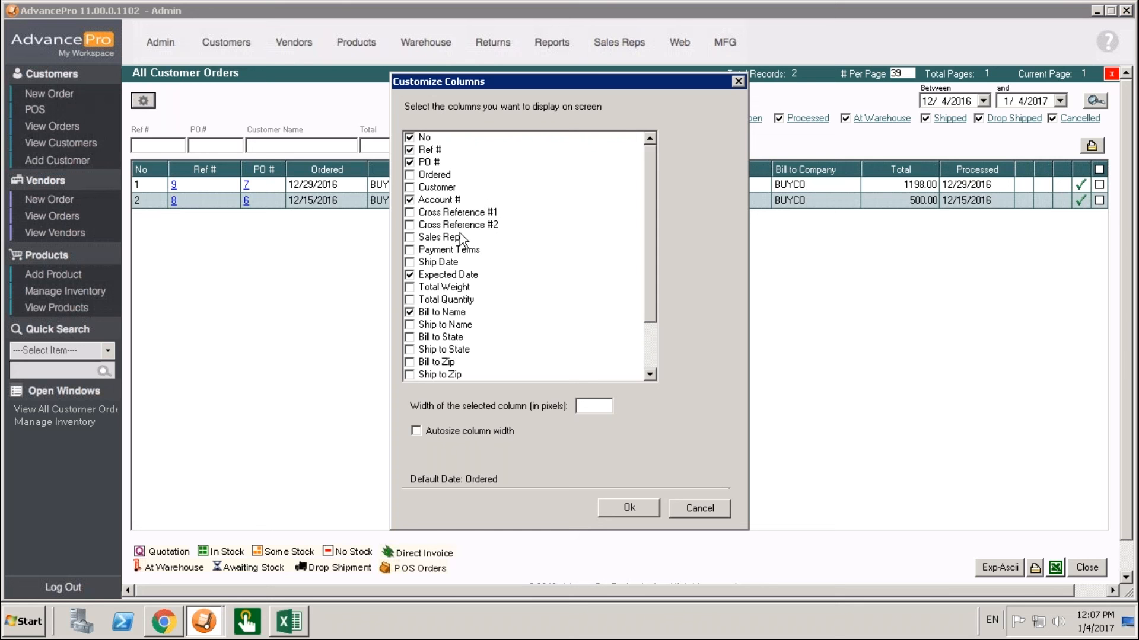
left_click(442, 175)
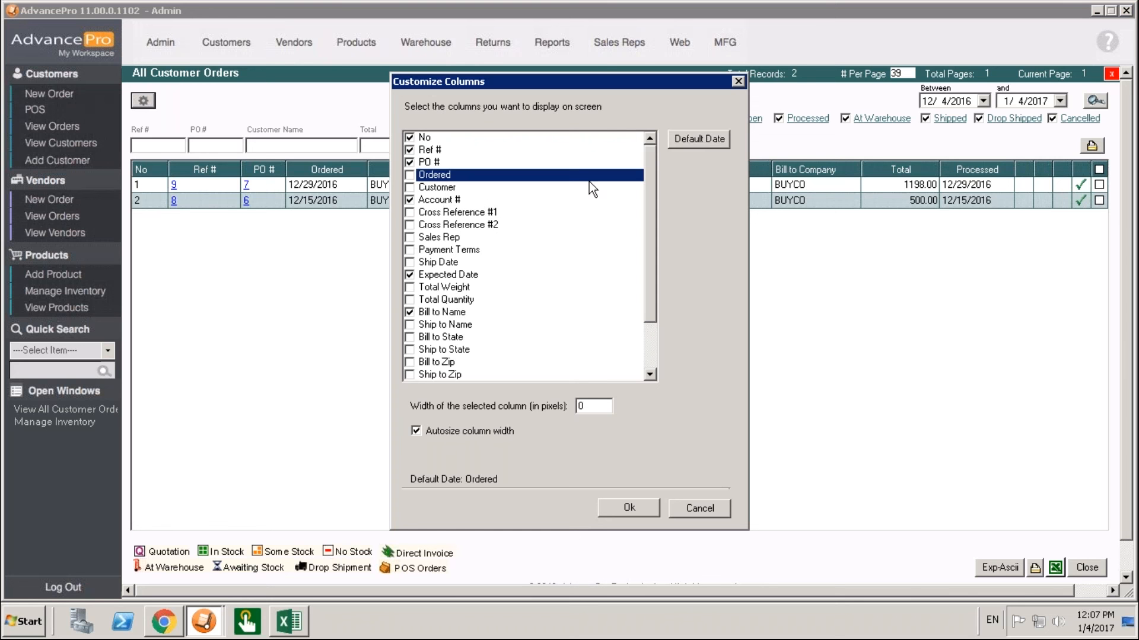
left_click(678, 138)
left_click(630, 508)
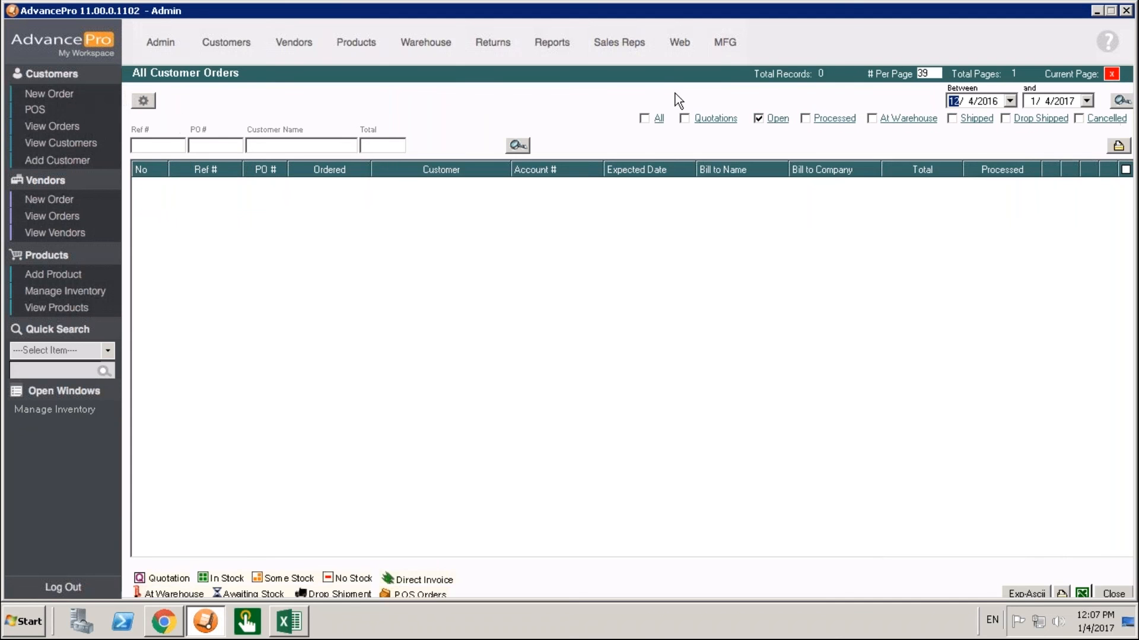
Include orders of every status in the reloaded list and set the date range's end to 1/28/2017.
left_click(654, 120)
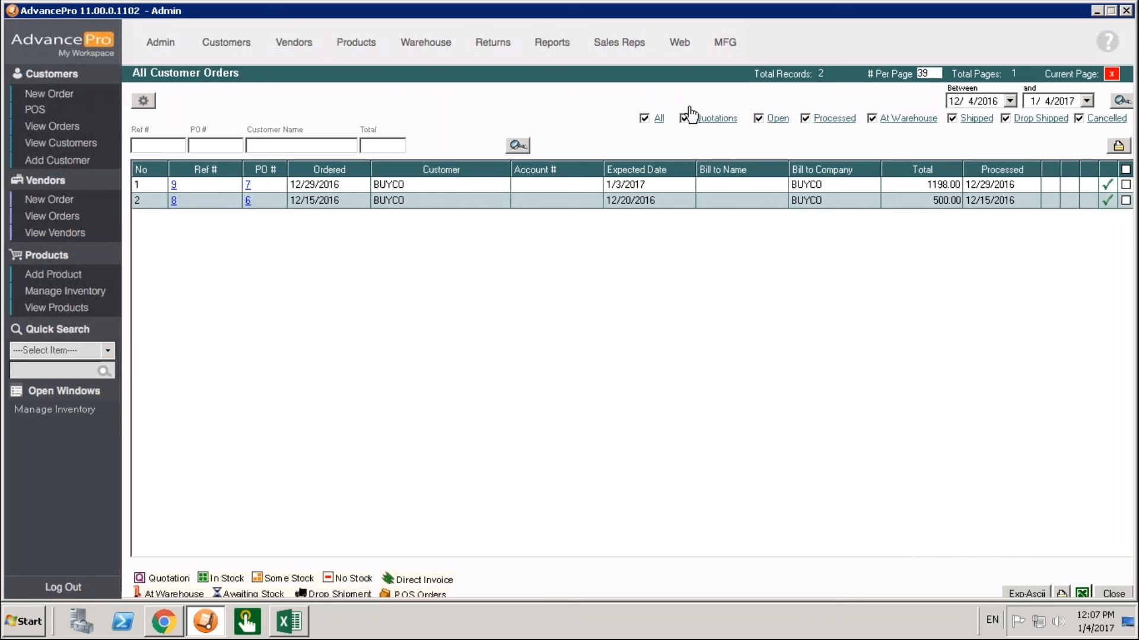
left_click(1087, 102)
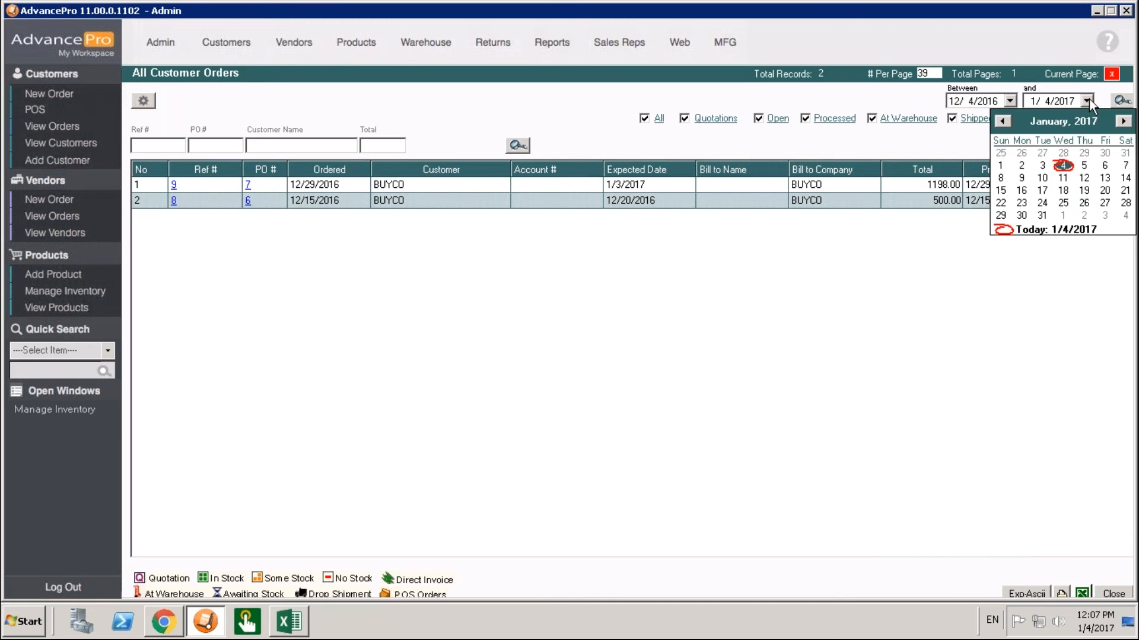
left_click(1125, 203)
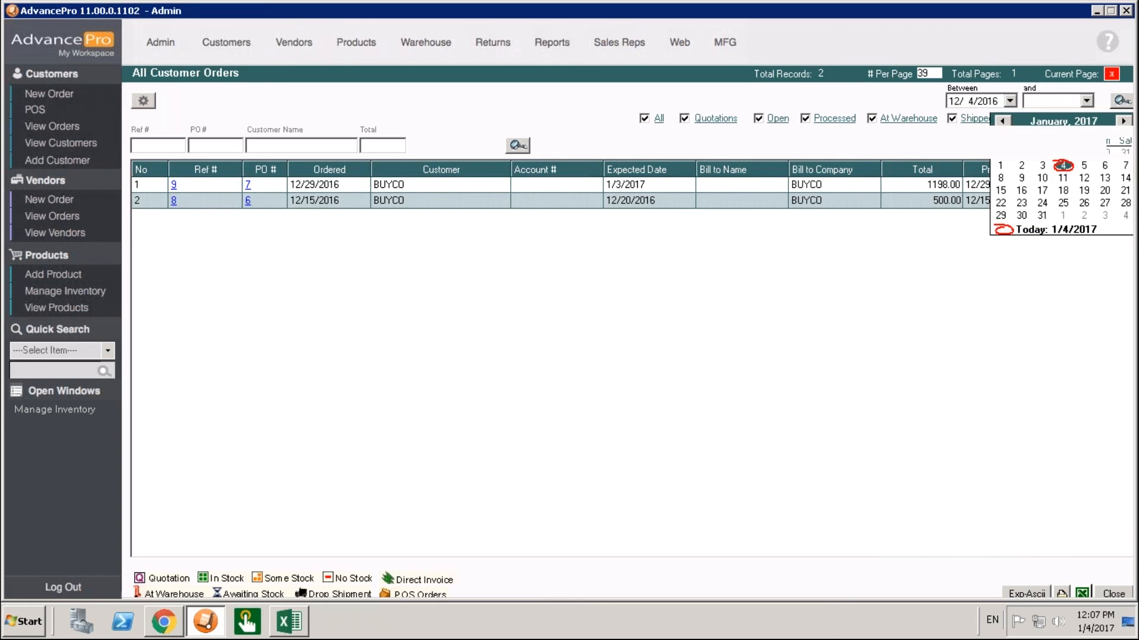
Check the order dates in the Excel import spreadsheet and return to the customer orders list in AdvancePro.
left_click(305, 626)
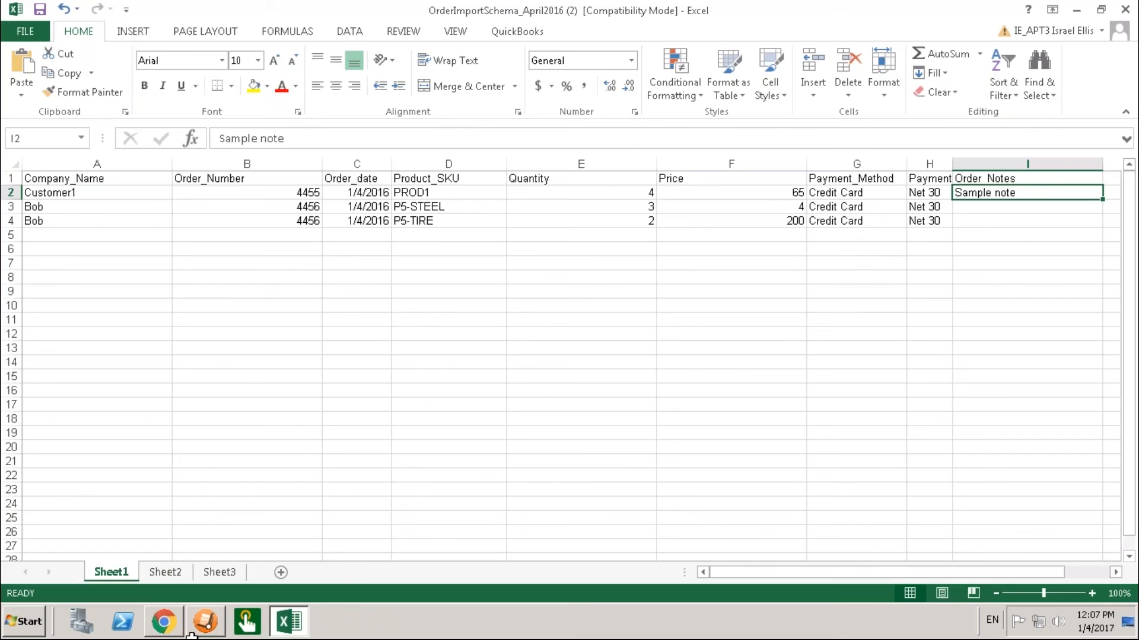
left_click(165, 622)
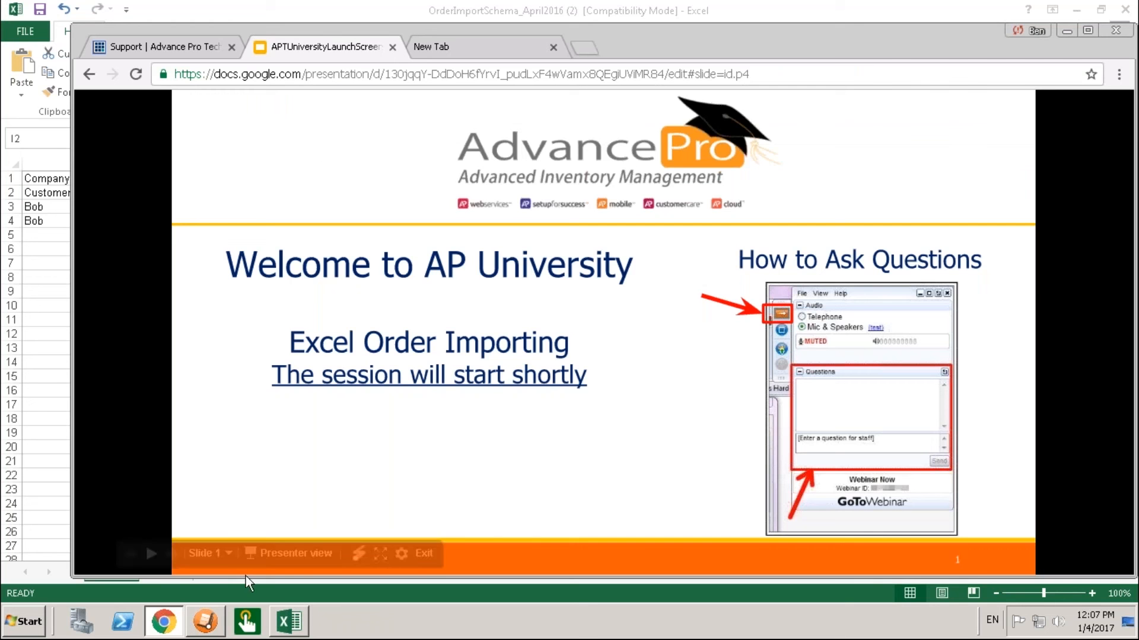
left_click(205, 622)
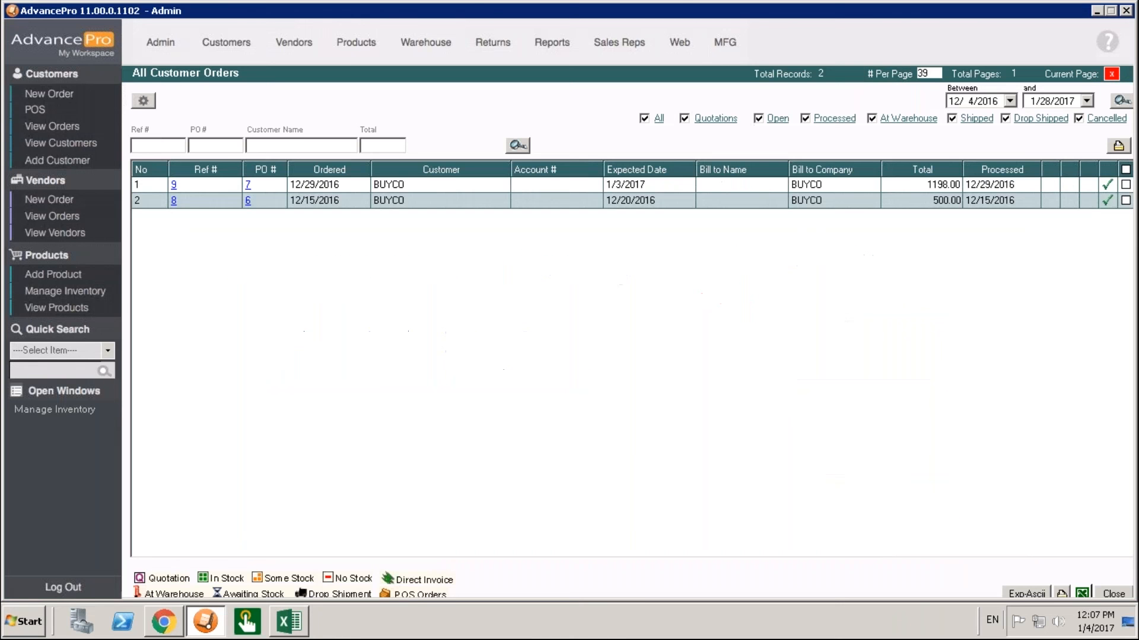
List the customer orders with a start date of 12/4/2015 and open the last imported order.
left_click(1086, 102)
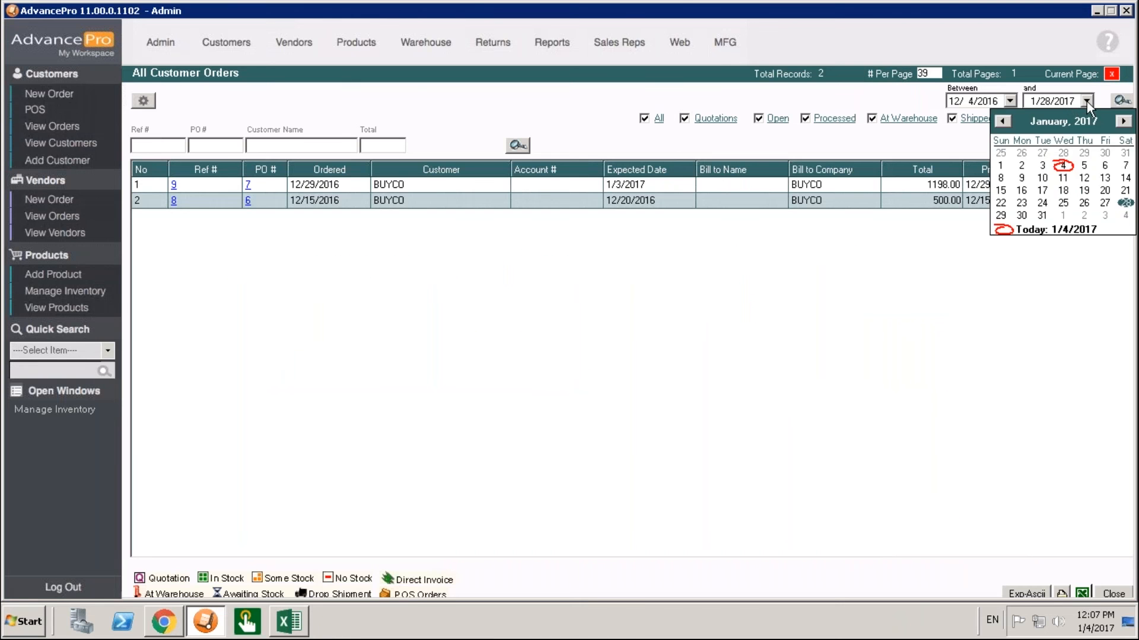
left_click(1010, 101)
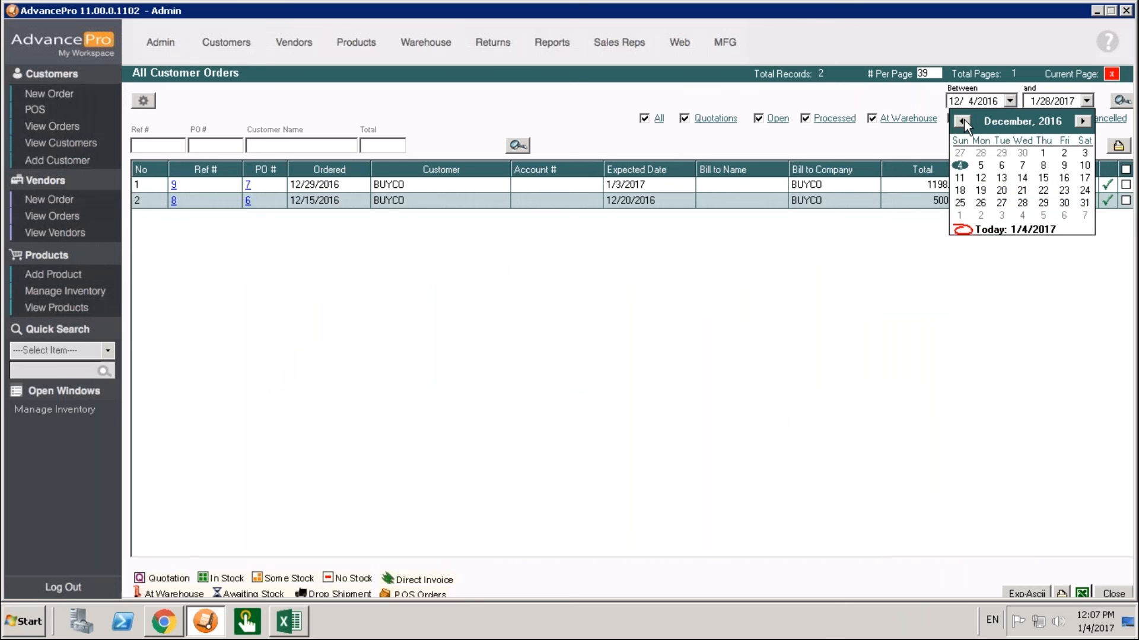
left_click_drag(963, 121, 963, 119)
left_click(1120, 101)
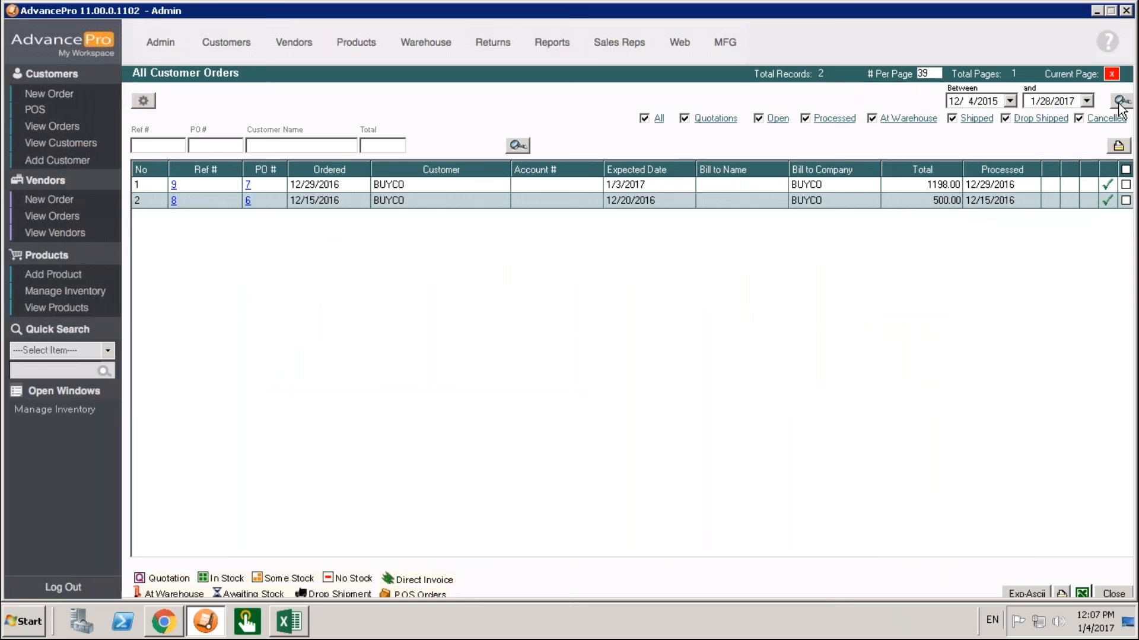
left_click(1120, 101)
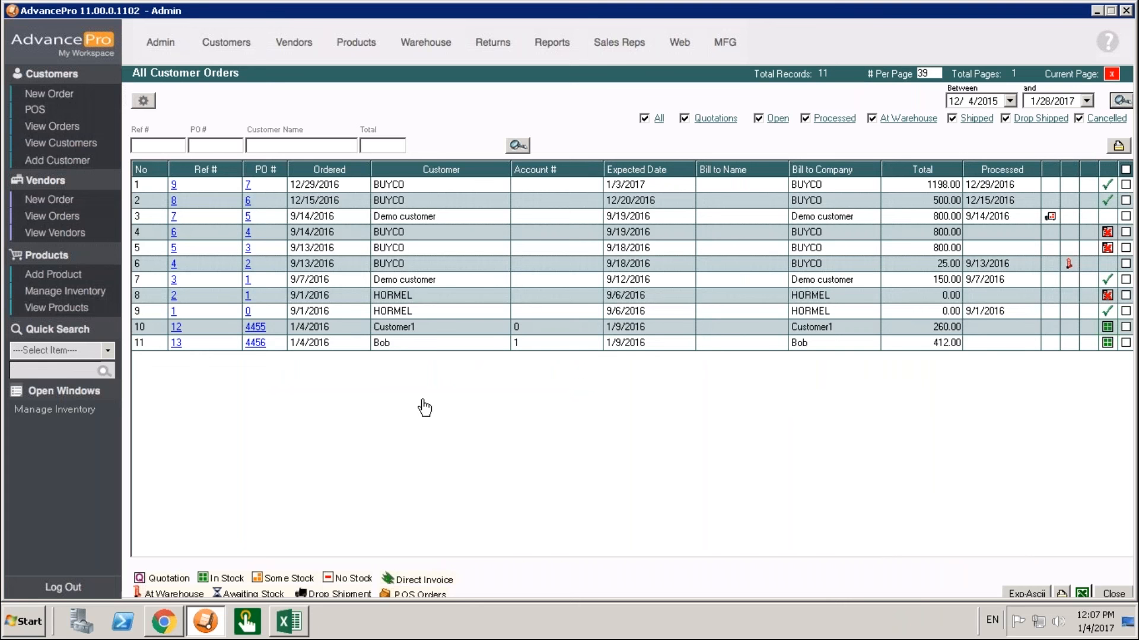
left_click(255, 344)
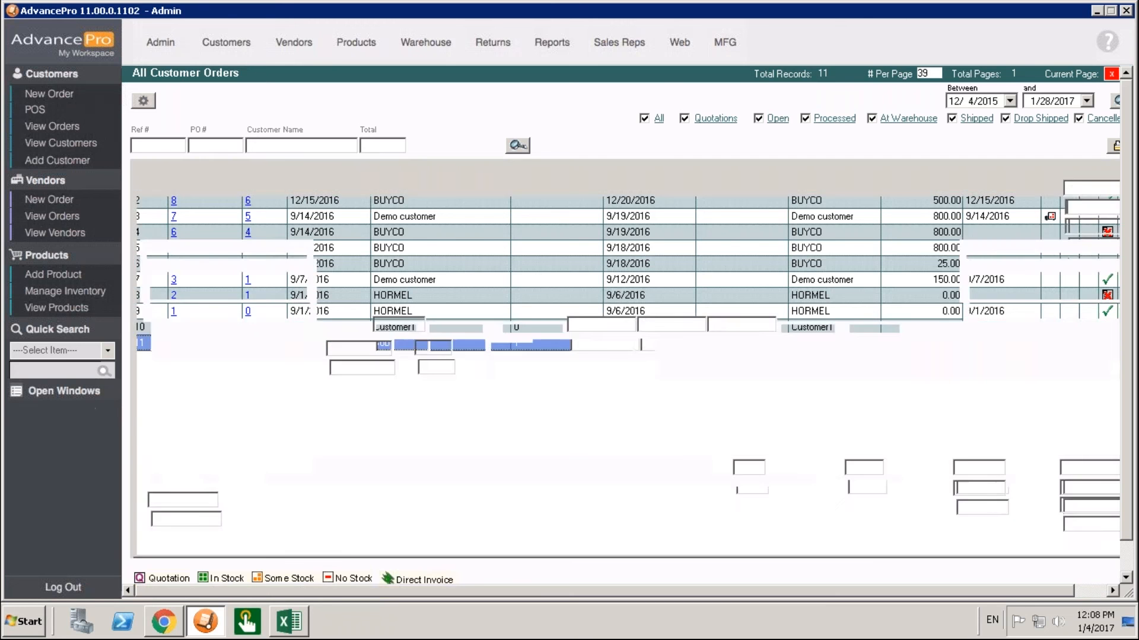